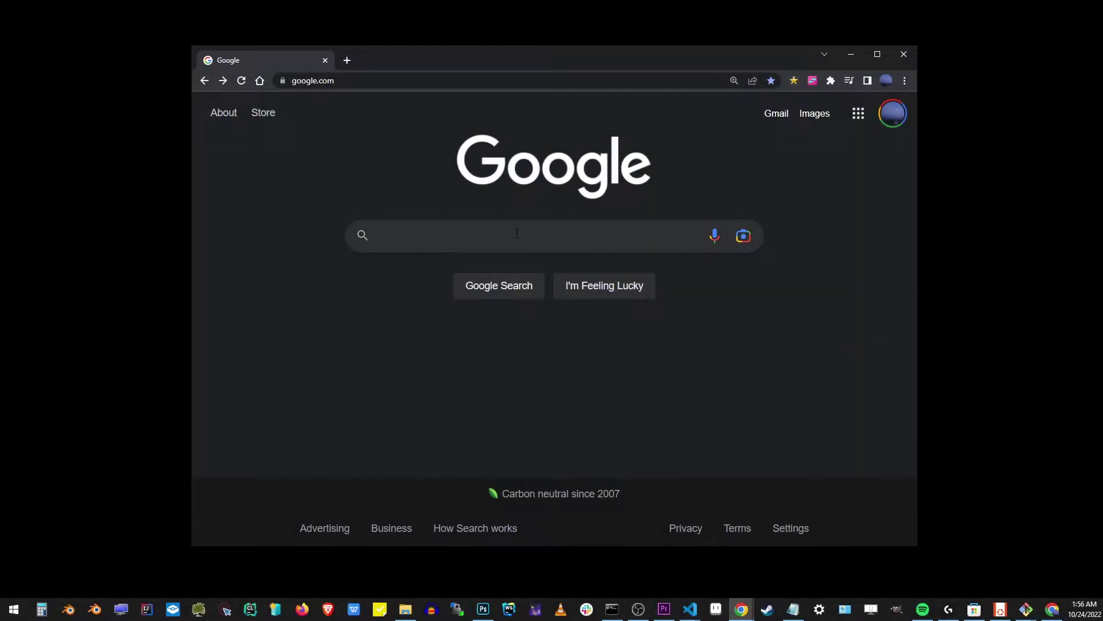
- Search Google for 'mingw' and locate the SourceForge MinGW result
click(515, 235)
text(min)
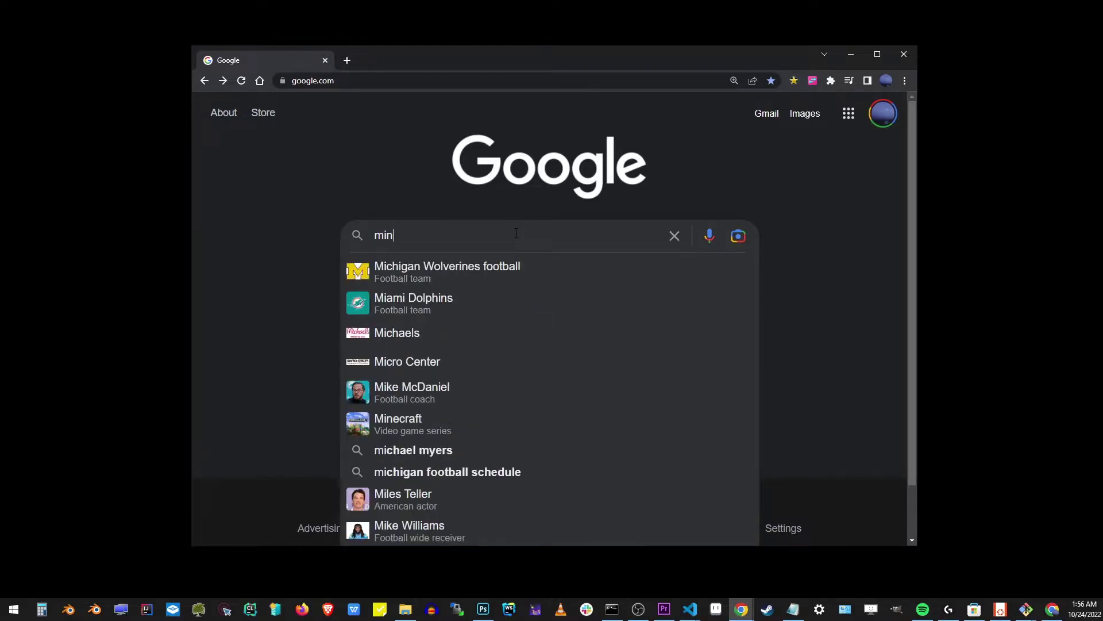
text(gw)
key(Return)
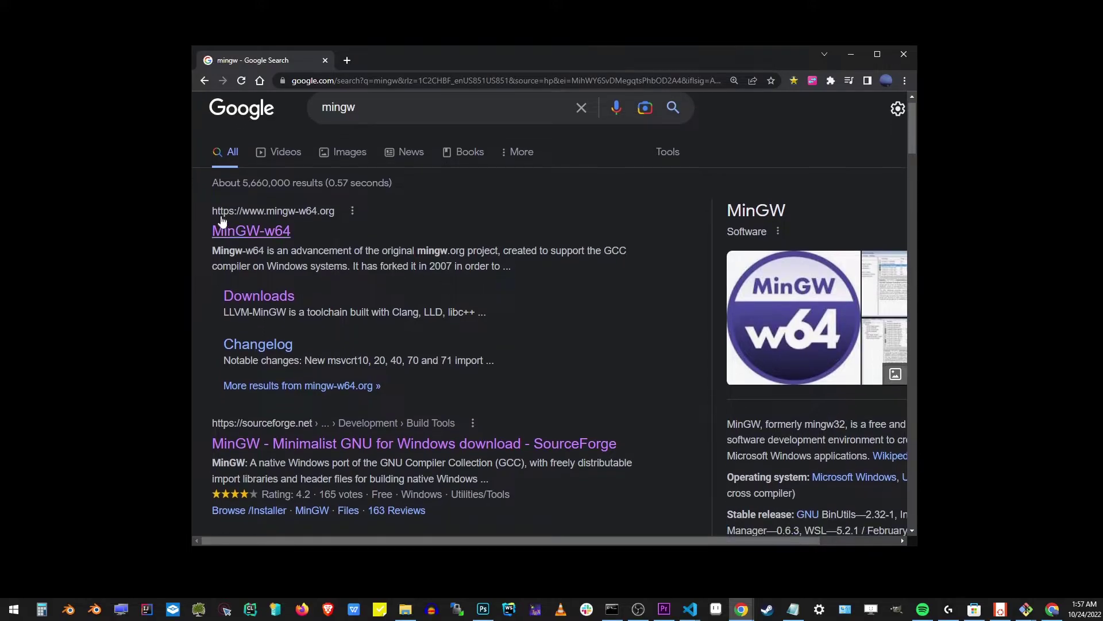
drag(285, 231, 212, 181)
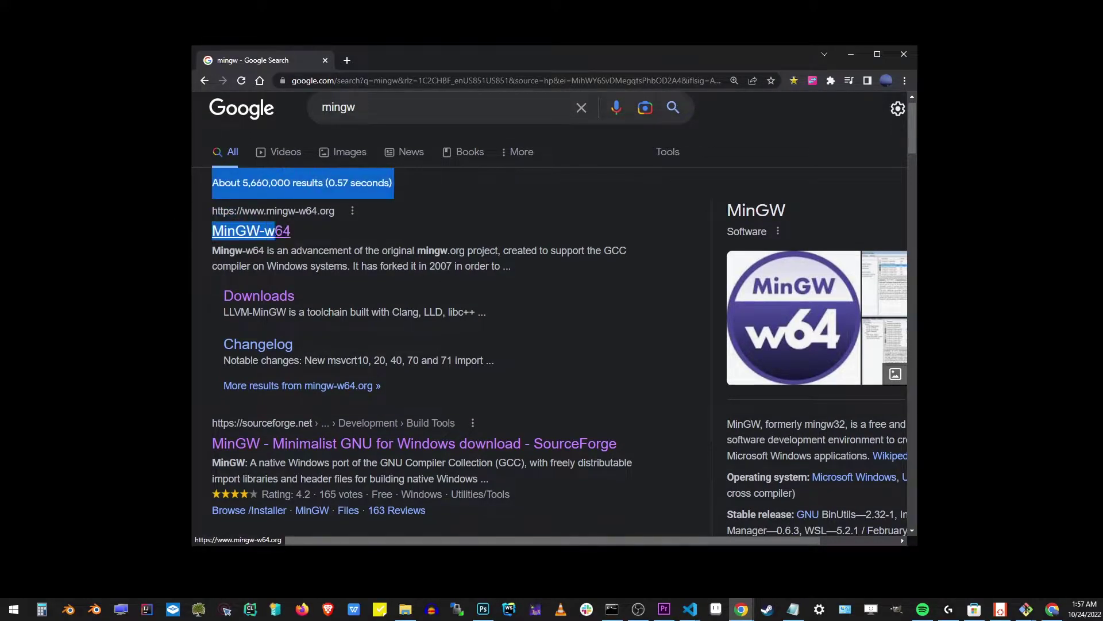
click(702, 349)
scroll(597, 355, down, 3)
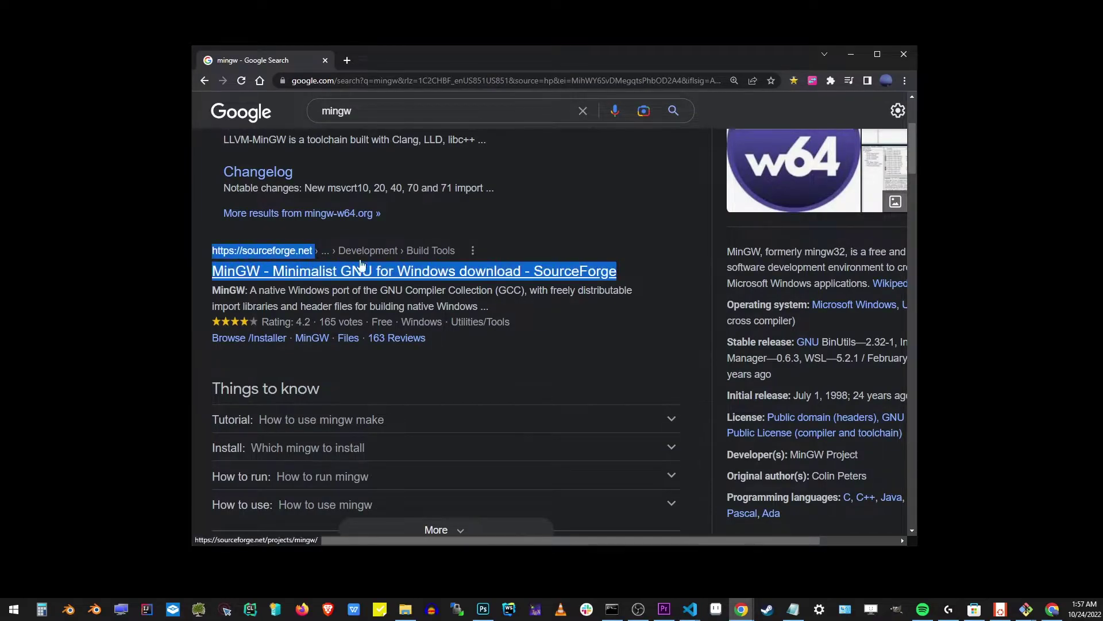
drag(242, 263, 664, 278)
click(396, 258)
- Open the SourceForge MinGW project page and select its web address
click(335, 273)
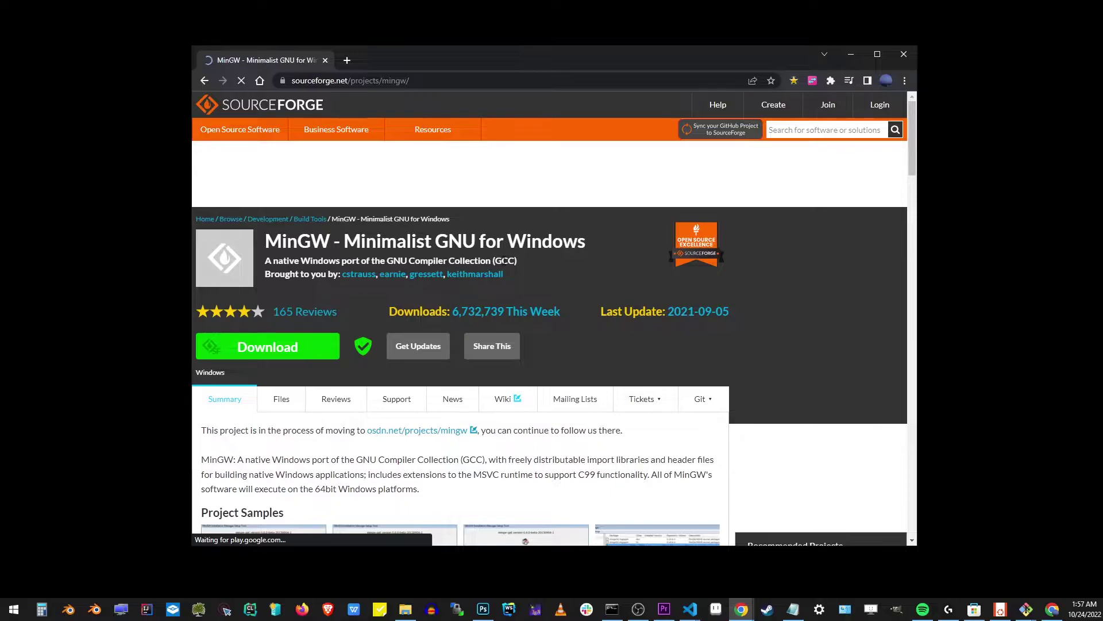
click(343, 82)
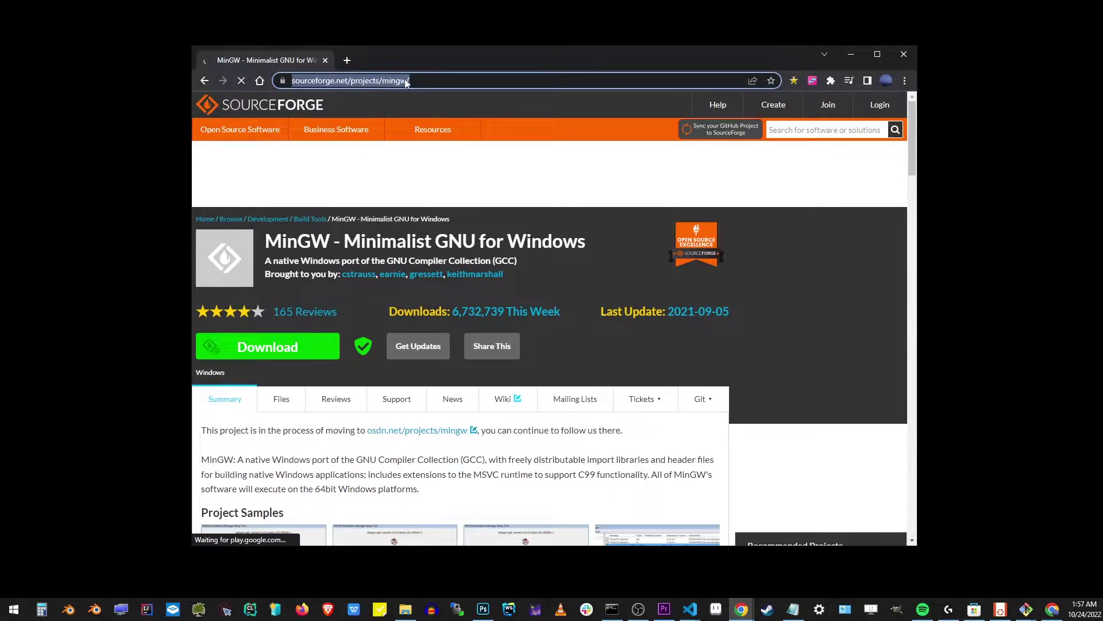
scroll(357, 297, down, 1)
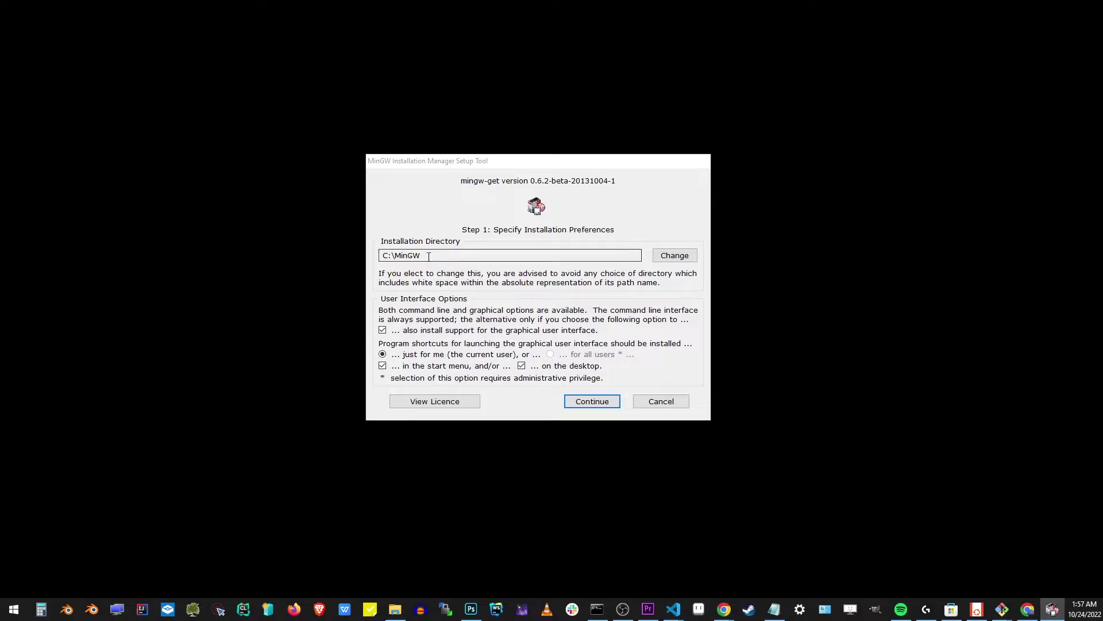
- Accept C:\MinGW as the installation directory and proceed to Step 2
drag(447, 256, 380, 256)
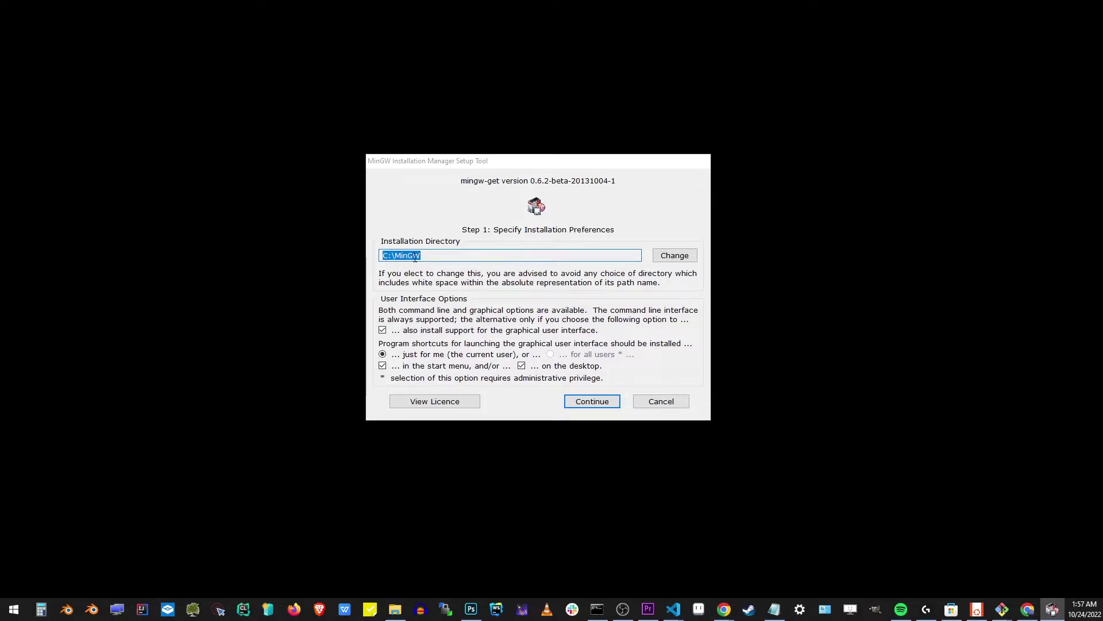
click(487, 257)
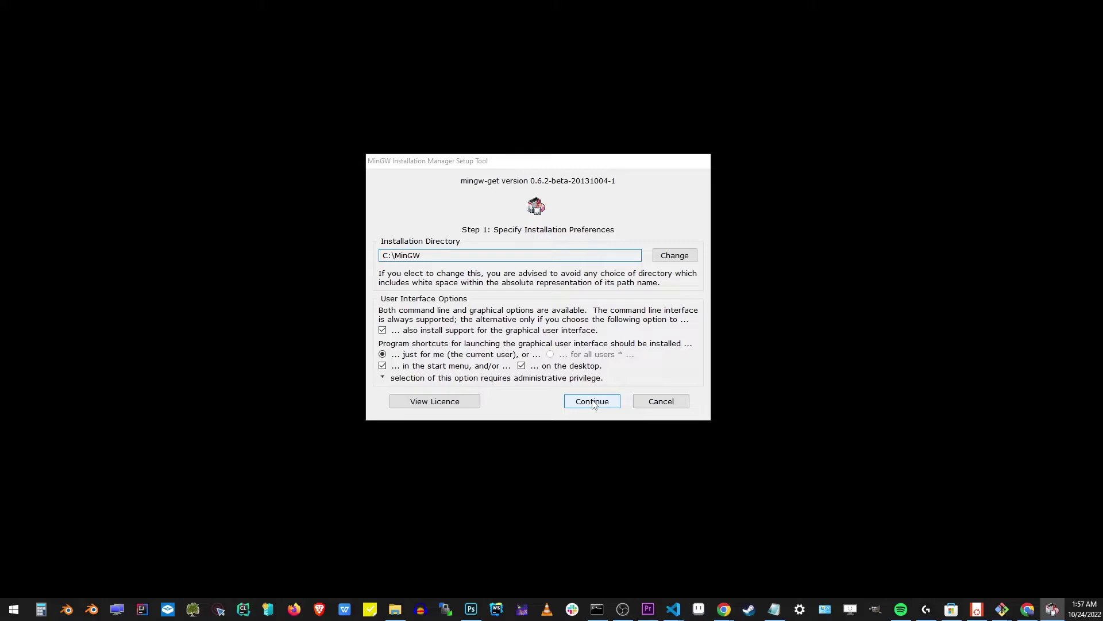
click(593, 401)
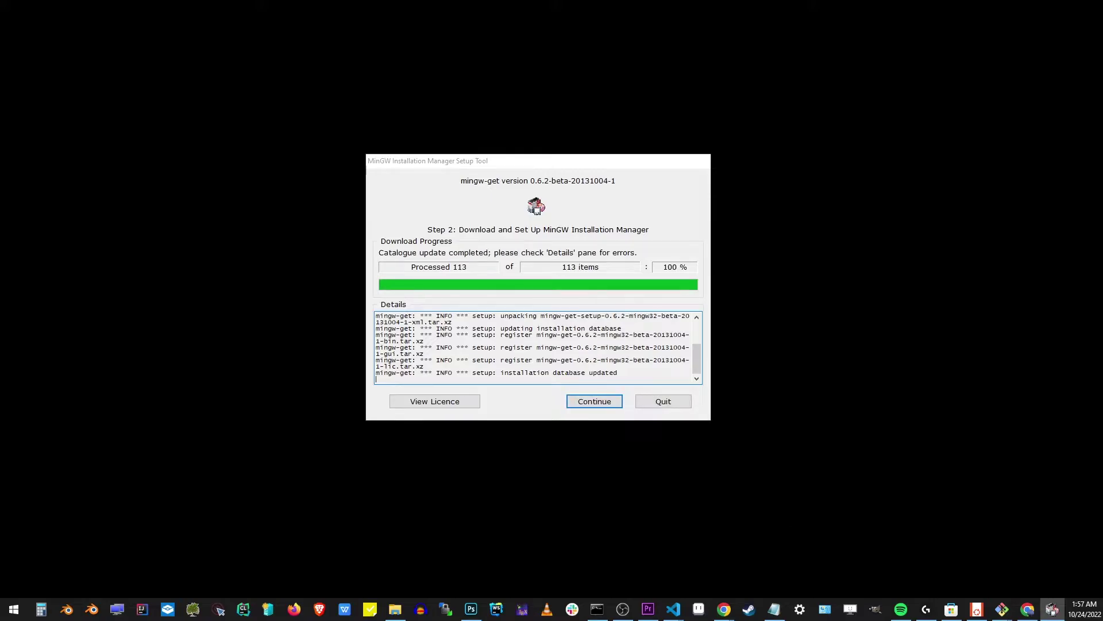
- Switch to Chrome and relaunch the mingw-get-setup.exe installer
click(723, 609)
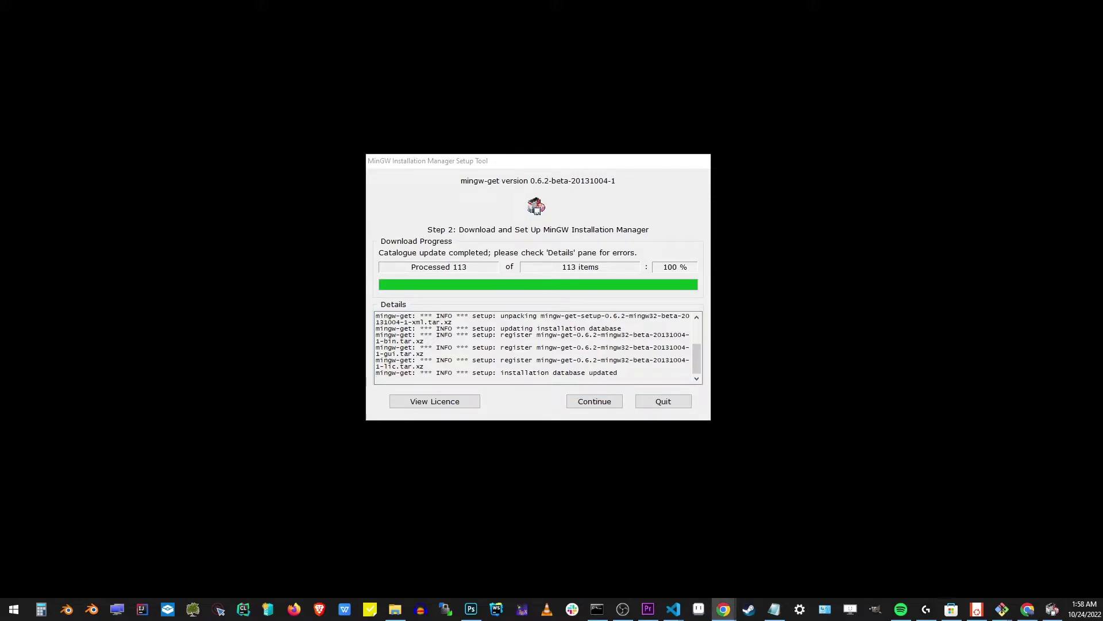
key(Return)
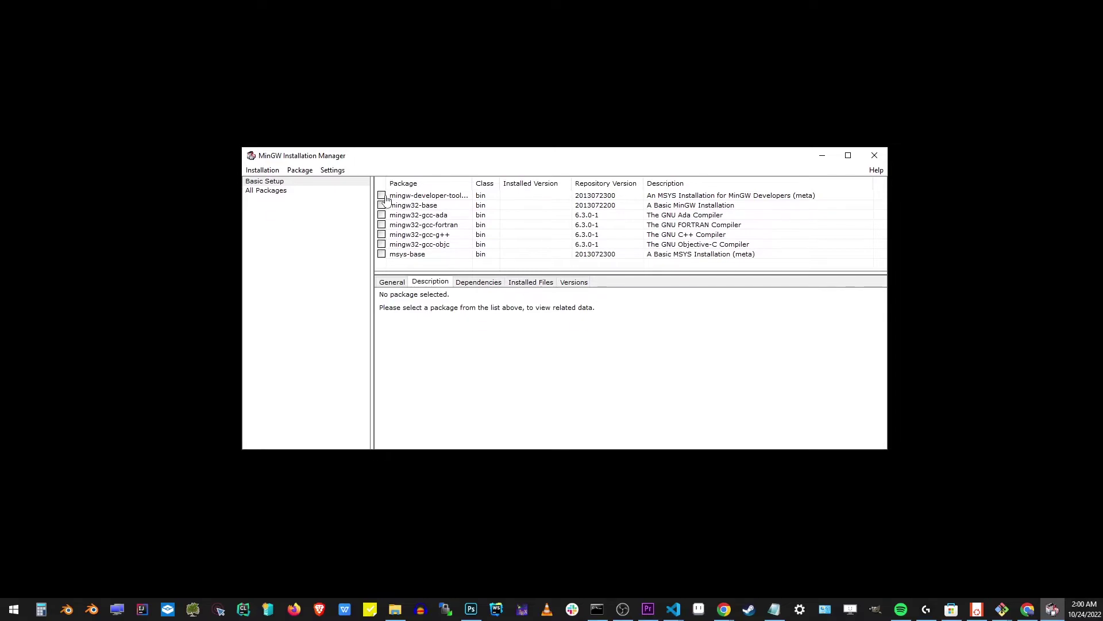
- Mark mingw-developer-toolkit, mingw32-base and the Ada compiler for installation
click(386, 198)
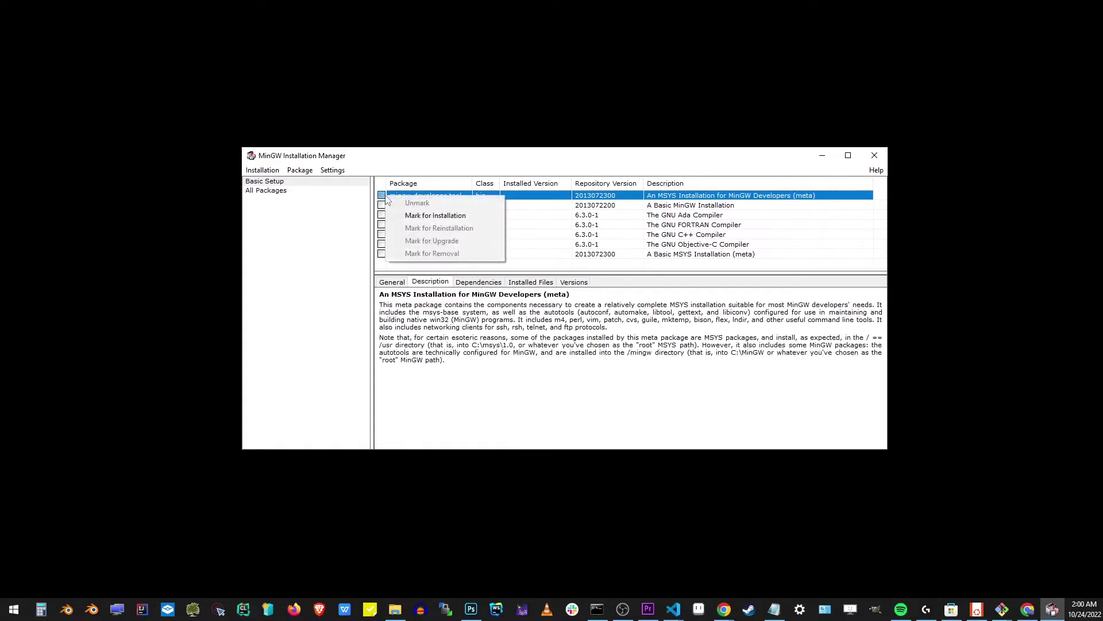
click(431, 215)
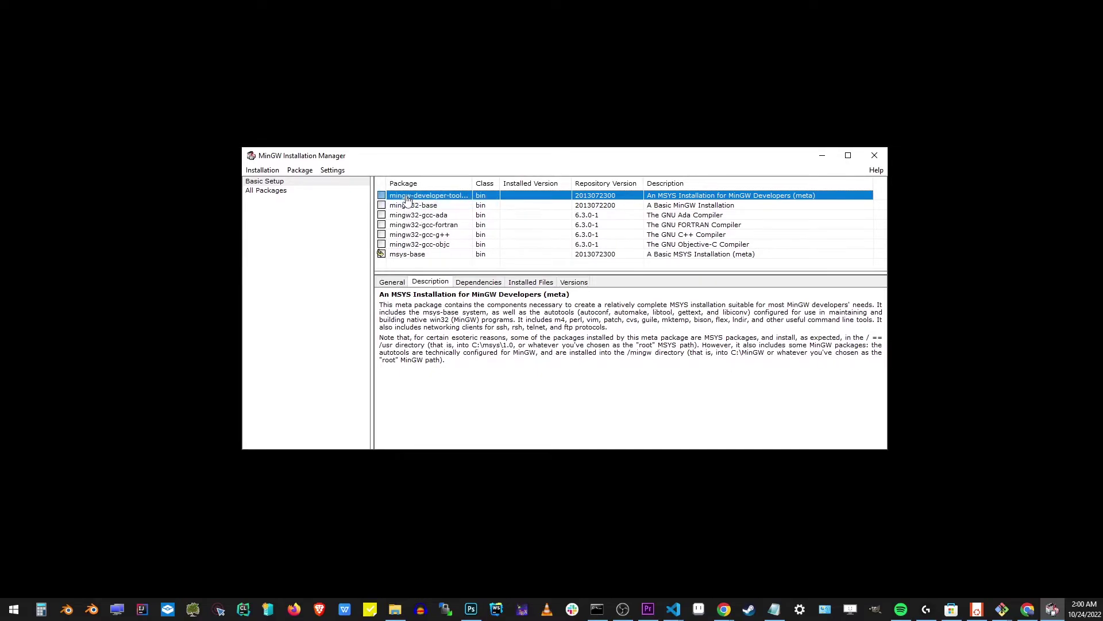
right_click(398, 203)
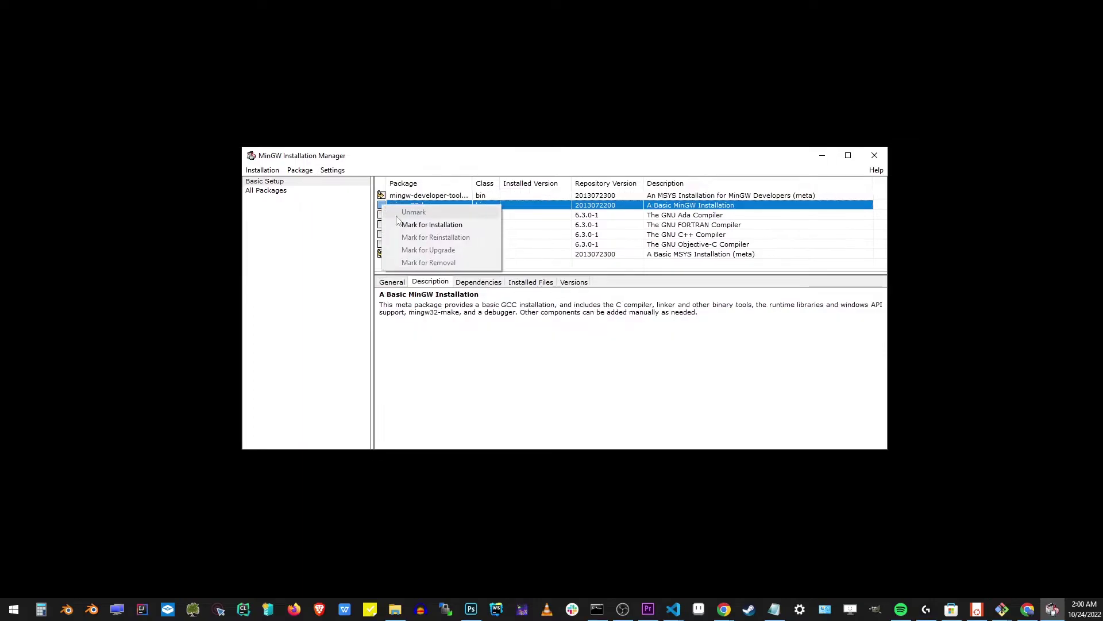
click(435, 222)
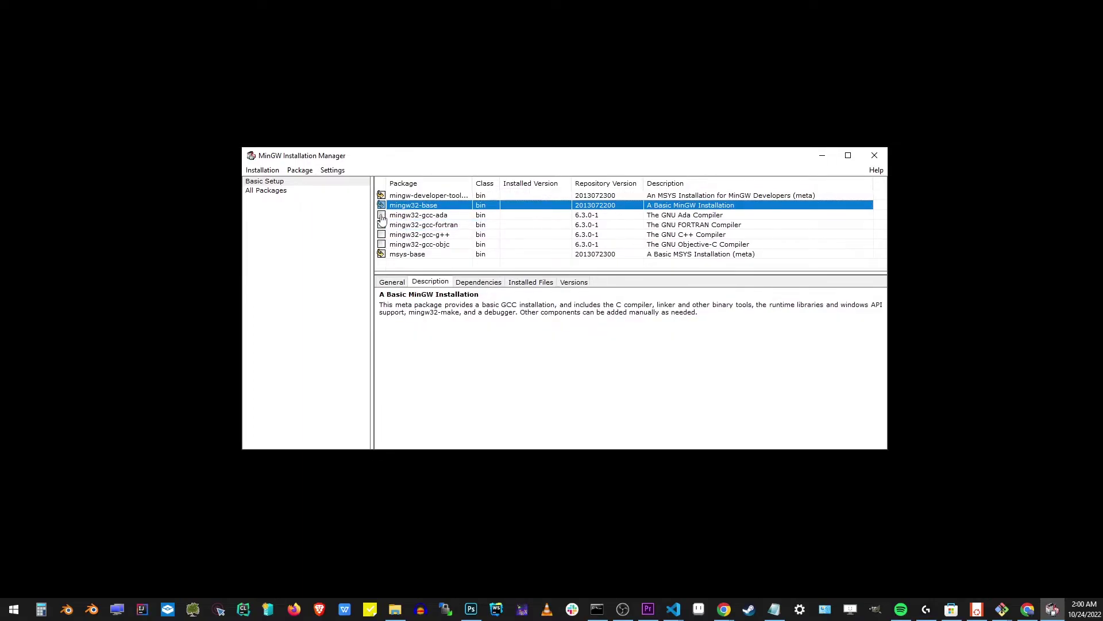
right_click(382, 217)
click(417, 235)
- Mark the Fortran, C++ and Objective-C compilers for installation
right_click(385, 226)
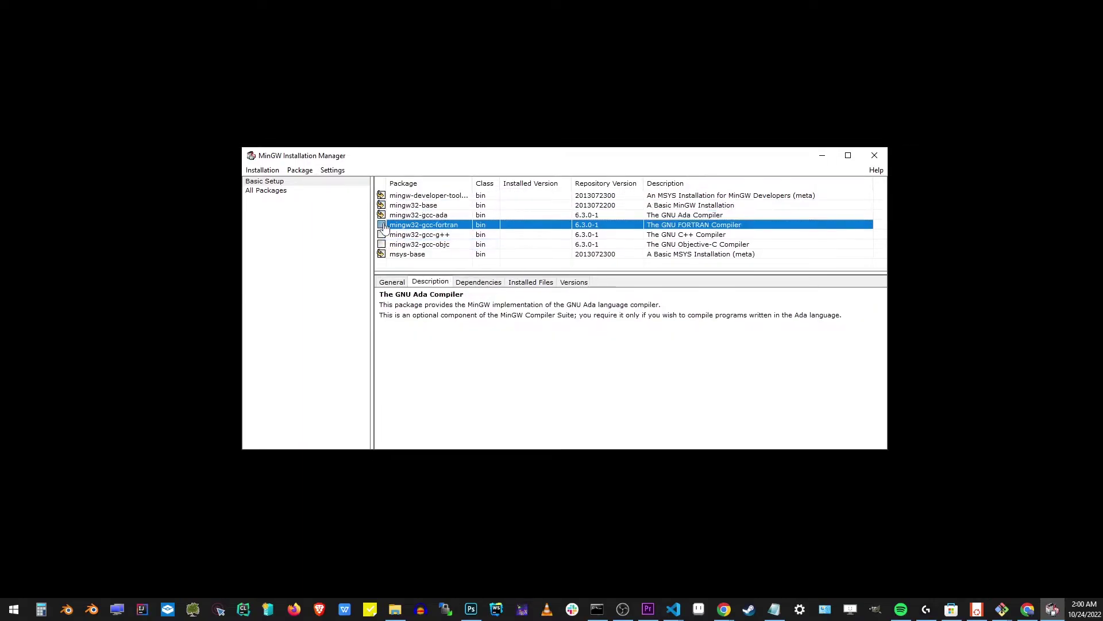
click(416, 243)
right_click(384, 235)
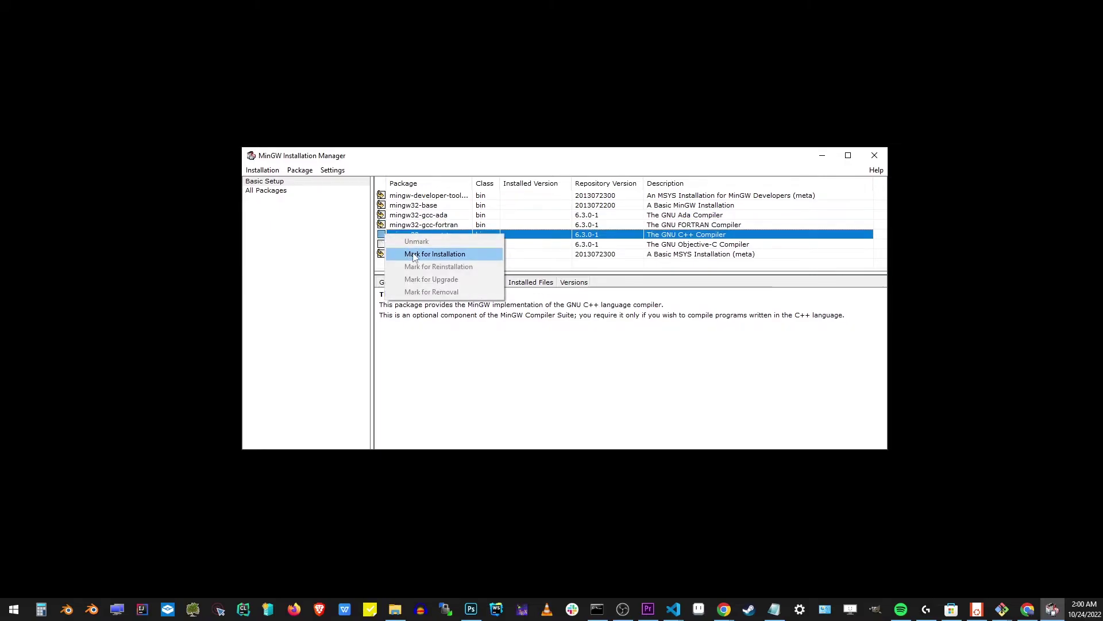
click(413, 254)
right_click(383, 244)
click(413, 263)
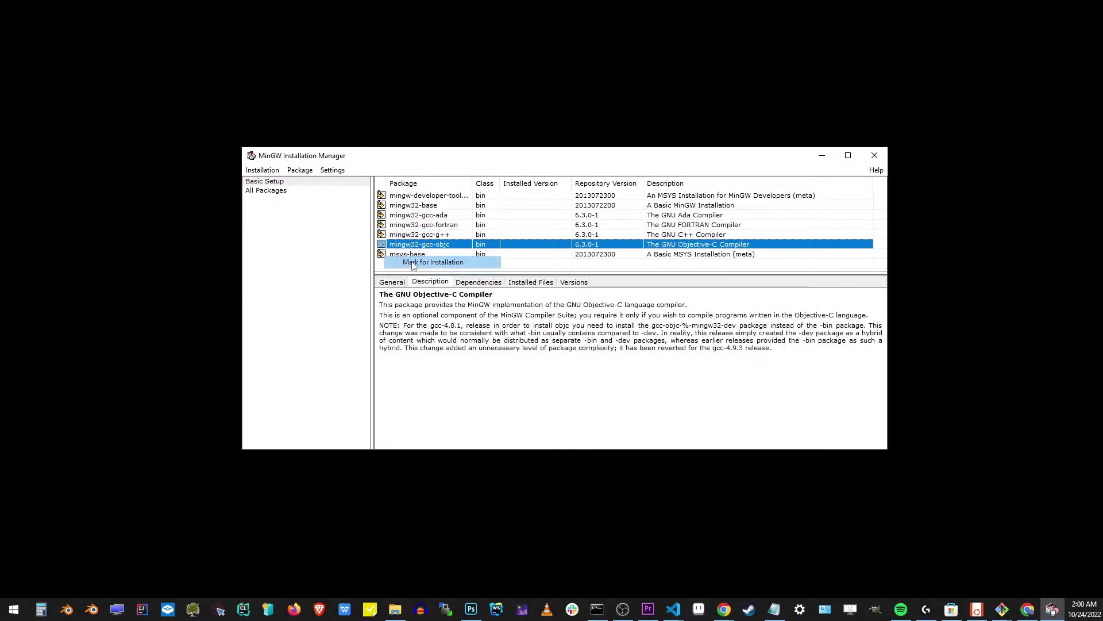
click(723, 609)
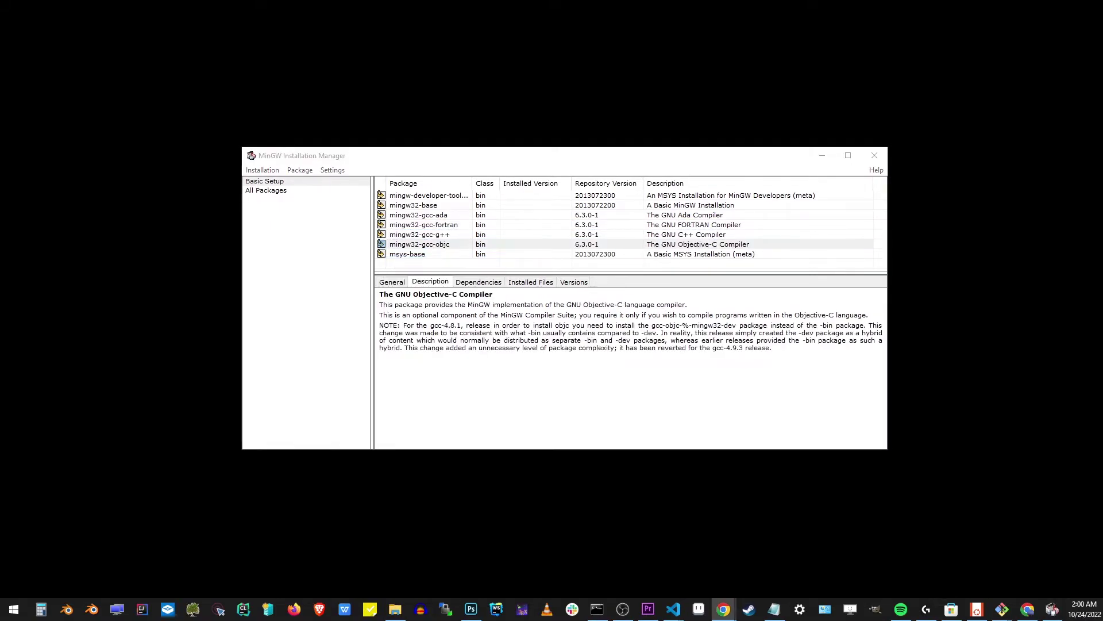
click(462, 170)
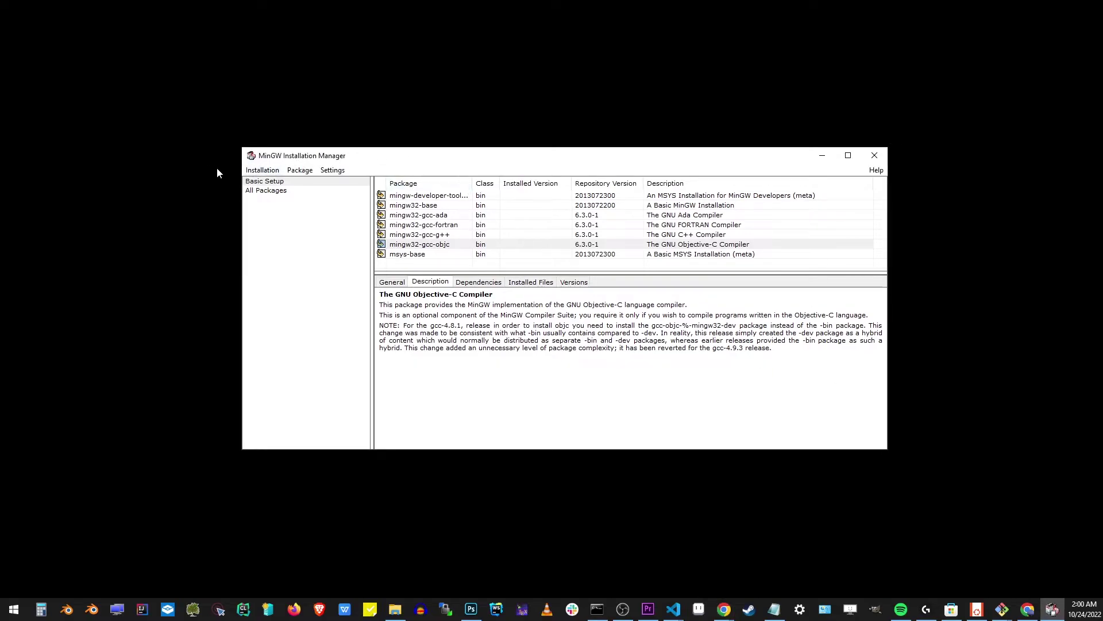
- Apply the scheduled package changes from the Installation menu and confirm them
click(263, 171)
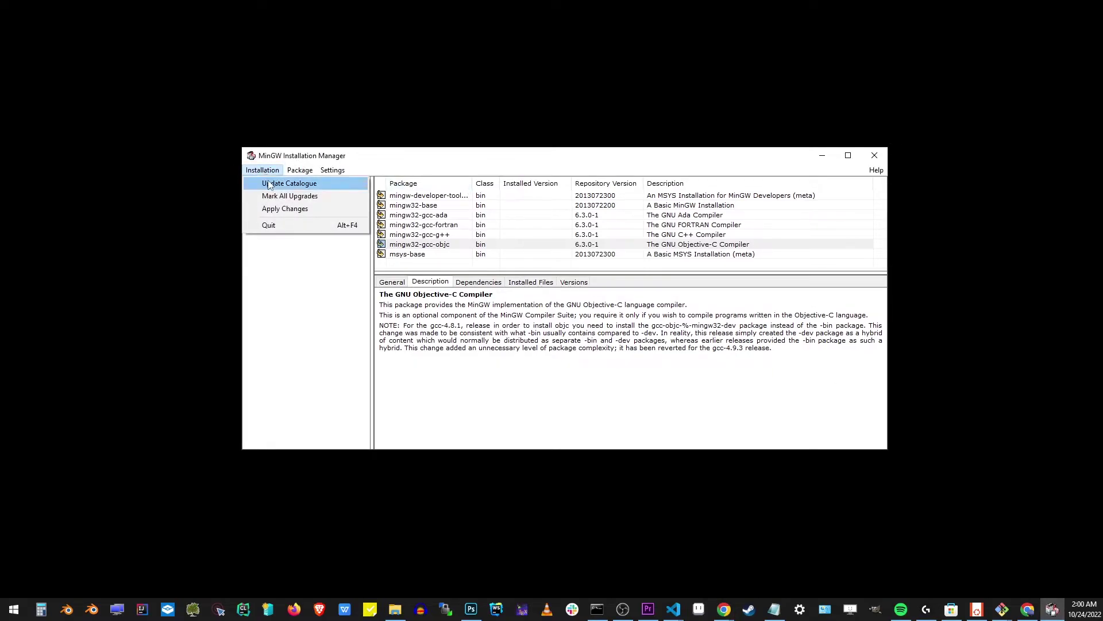
click(308, 211)
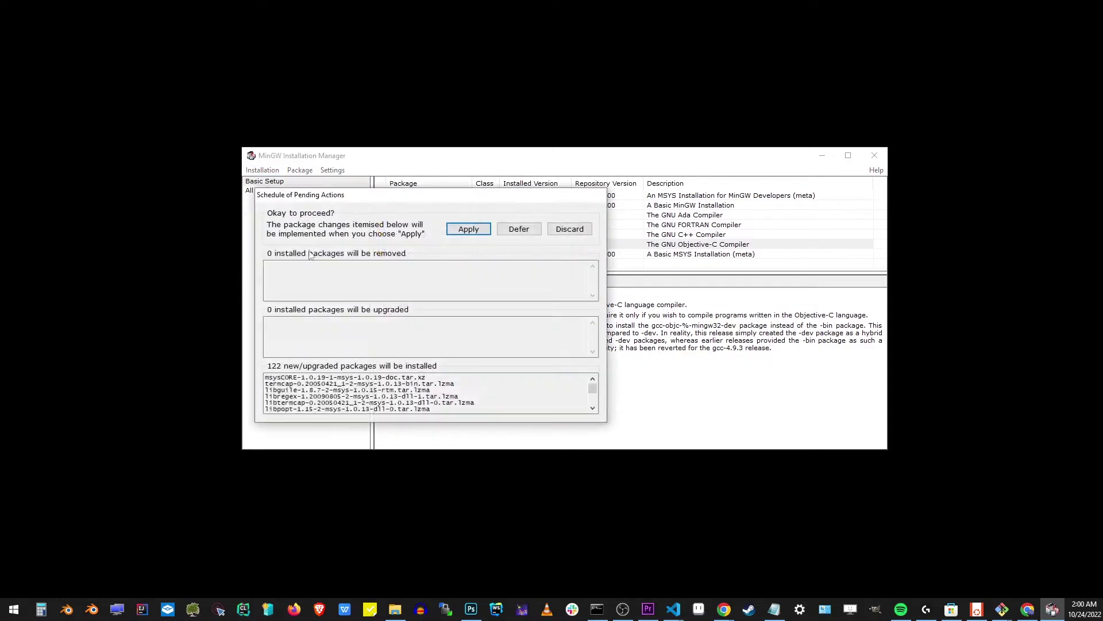
click(469, 230)
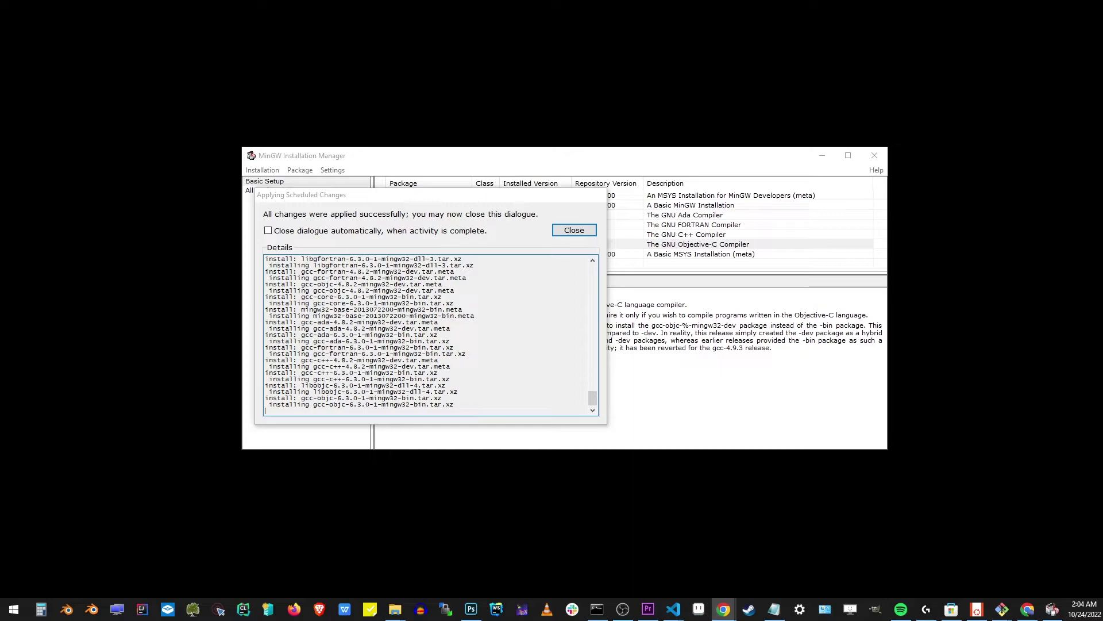
- Dismiss the finished Applying Scheduled Changes dialog and close the Installation Manager
mouse_move(513, 197)
mouse_down()
mouse_move(517, 133)
mouse_move(561, 171)
mouse_up()
click(620, 212)
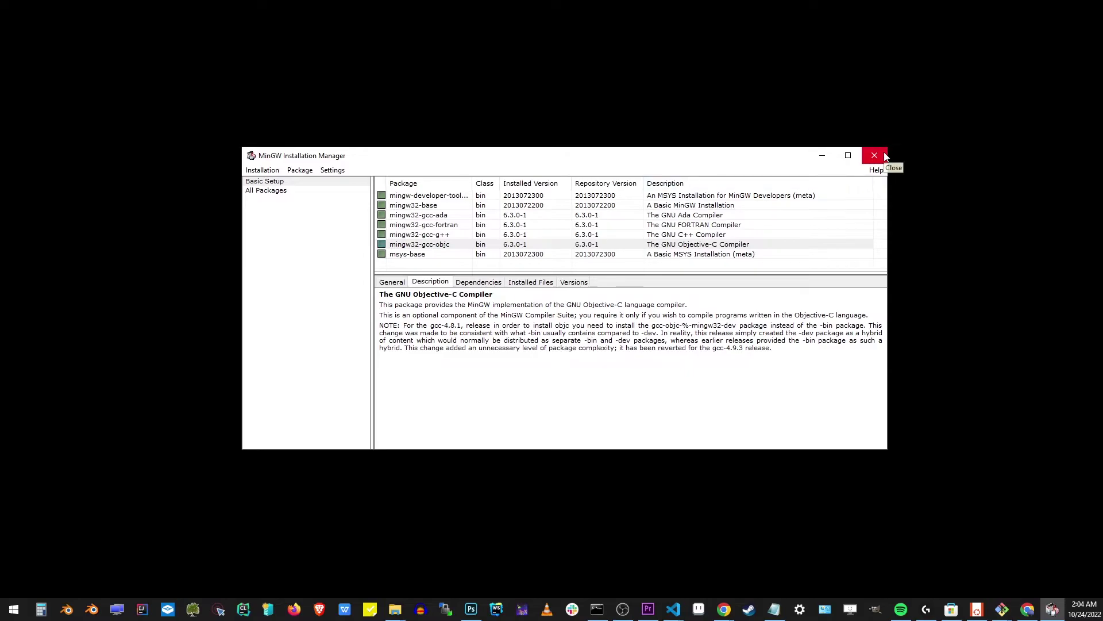
click(824, 153)
- Navigate File Explorer into the C:\MinGW folder on the C: drive
key(super+e)
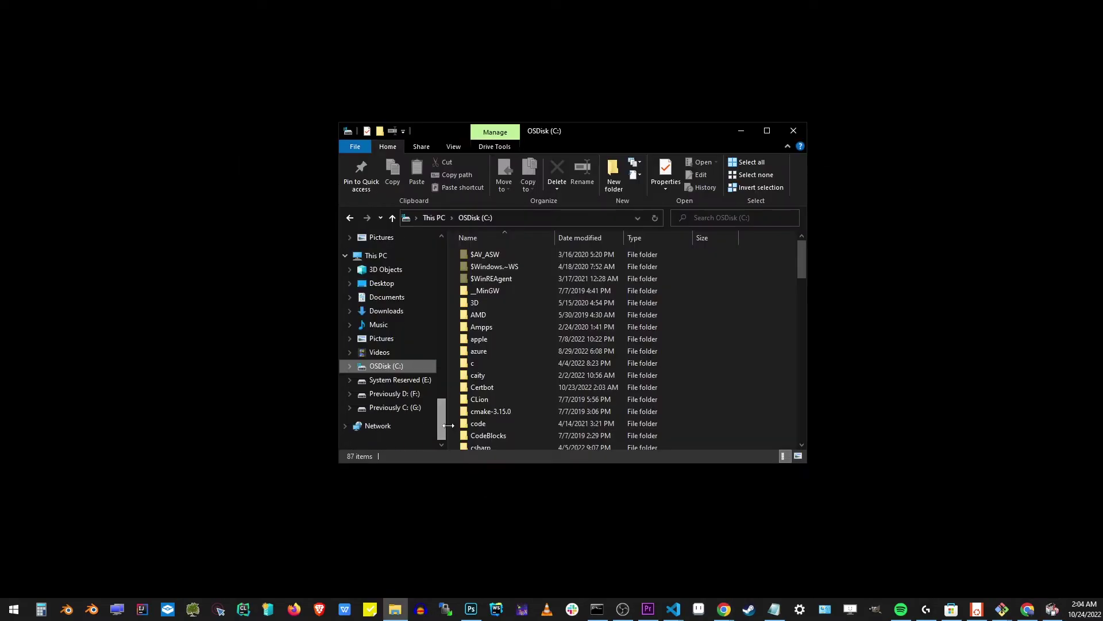
click(394, 365)
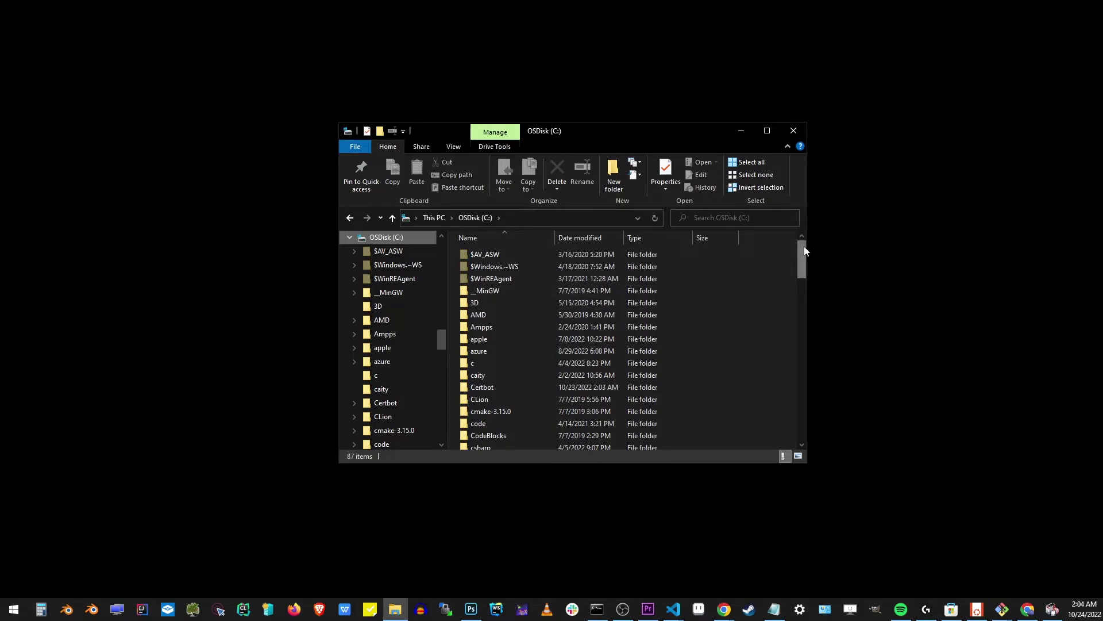
drag(805, 250, 797, 324)
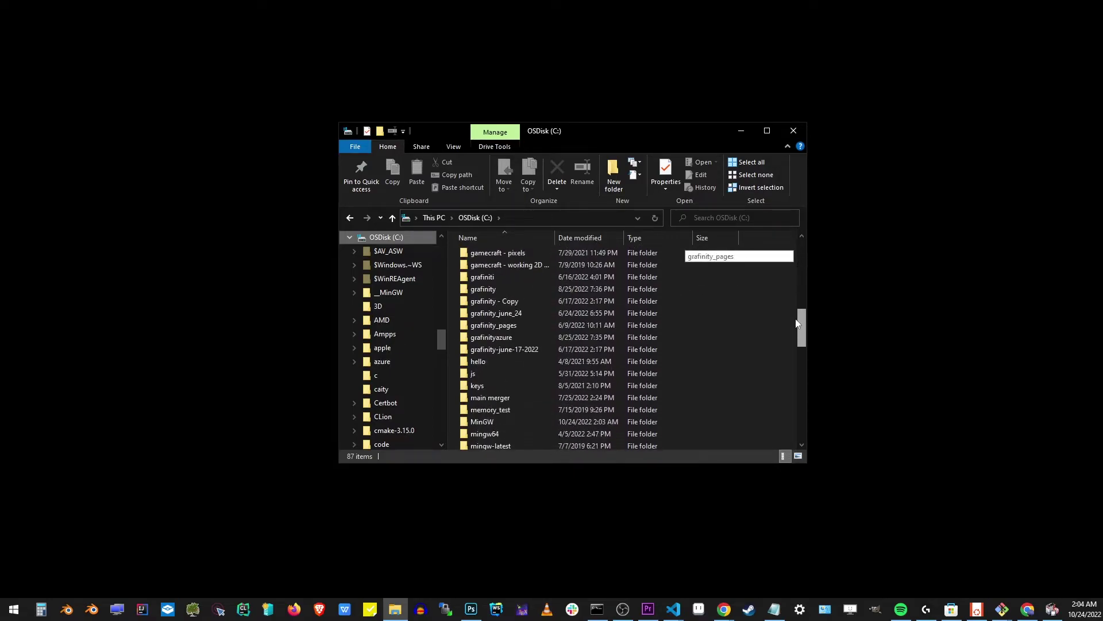
drag(798, 323, 797, 338)
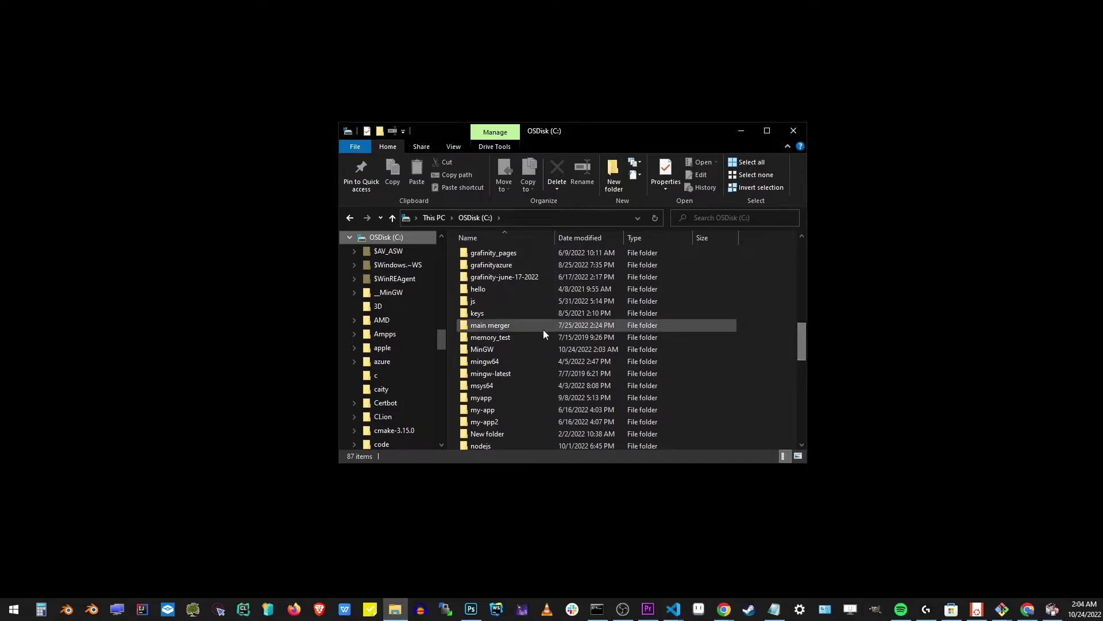
click(500, 347)
double_click(488, 350)
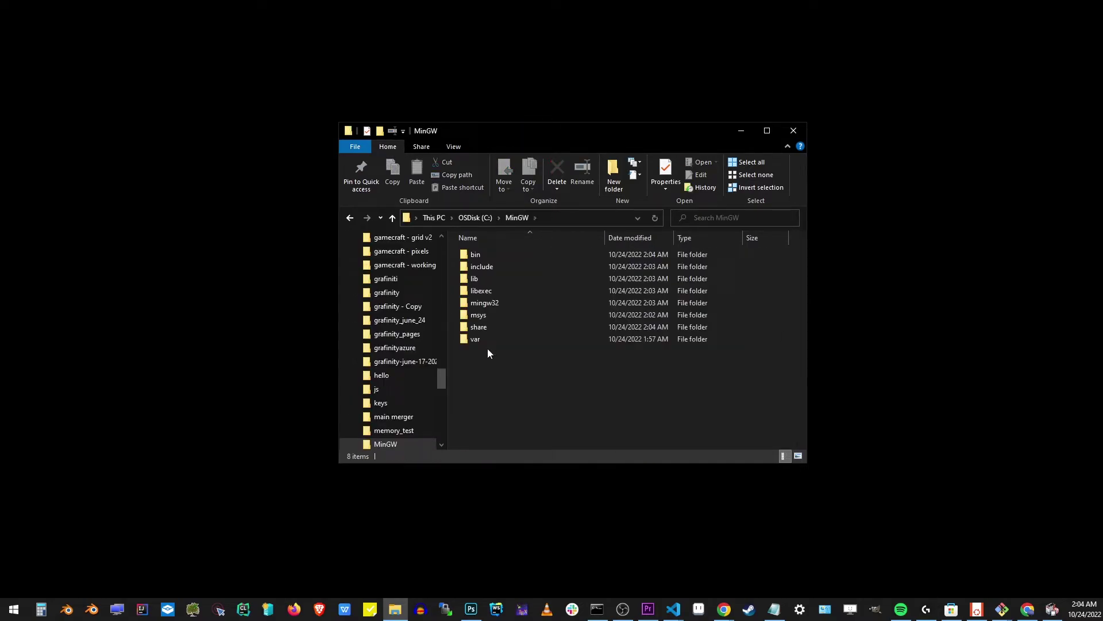
- Open the bin subfolder and copy its path, C:\MinGW\bin
click(494, 253)
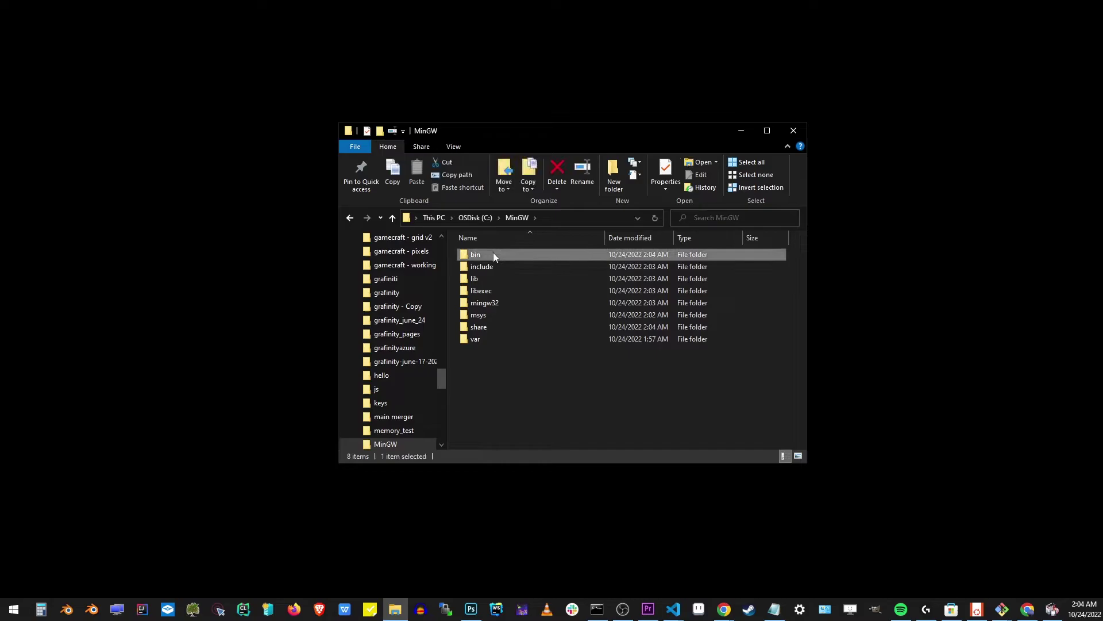
double_click(494, 254)
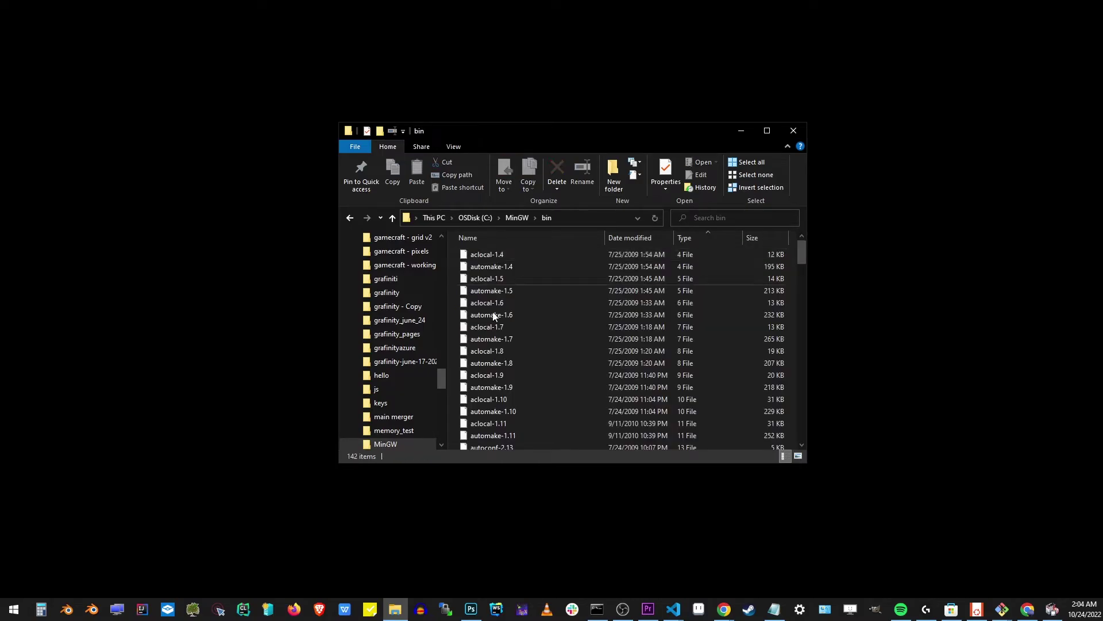
click(573, 221)
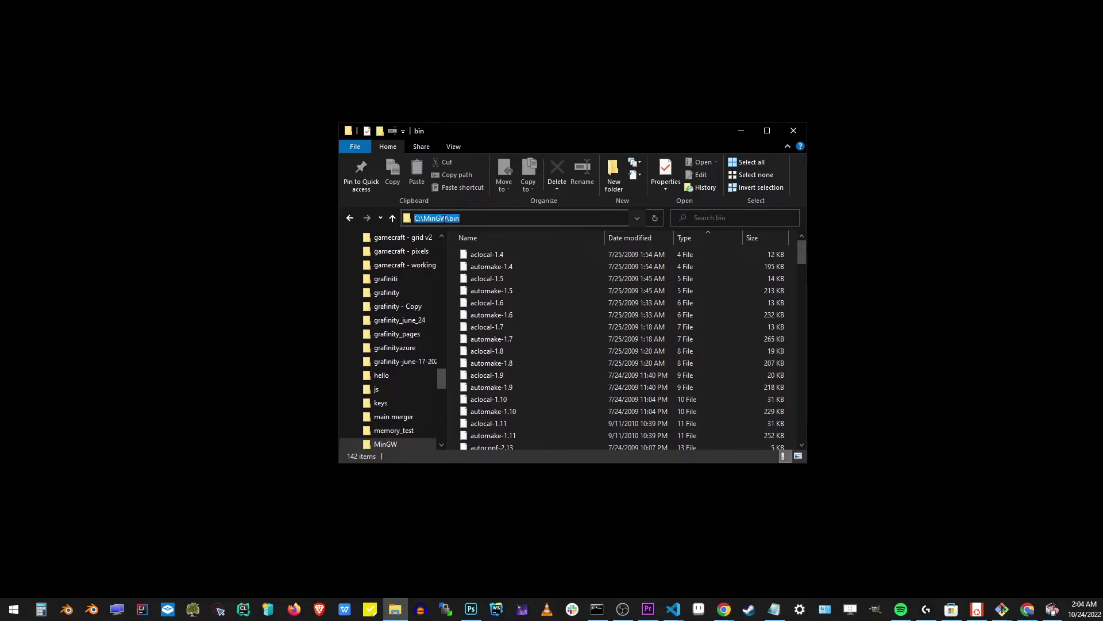
right_click(446, 219)
click(346, 256)
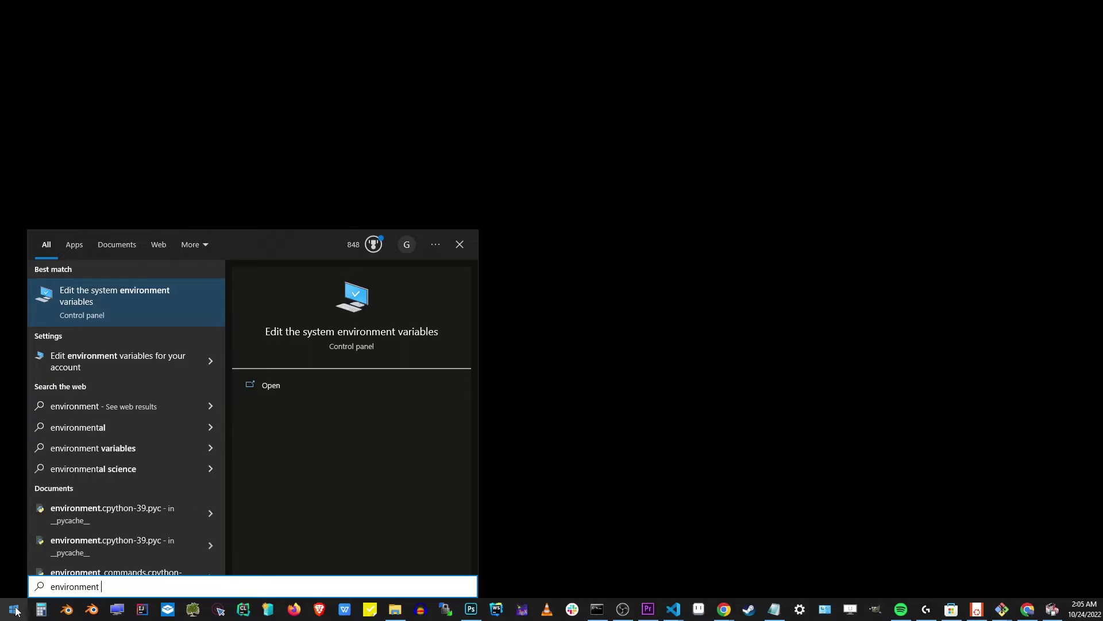
text( va)
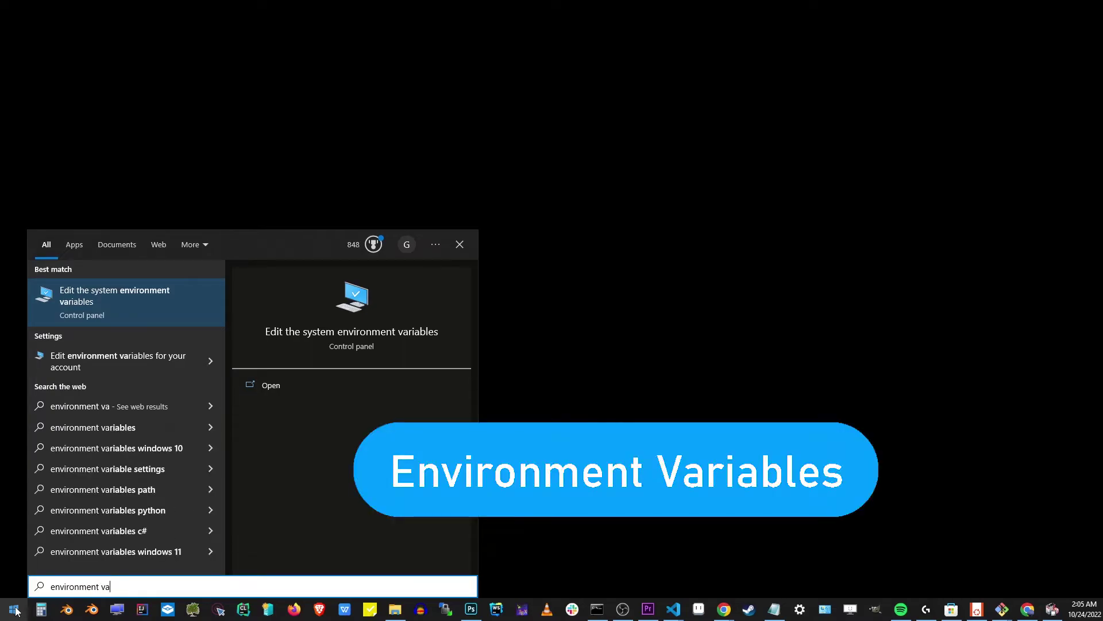
- Open 'Edit the system environment variables' from the Windows search results
click(267, 387)
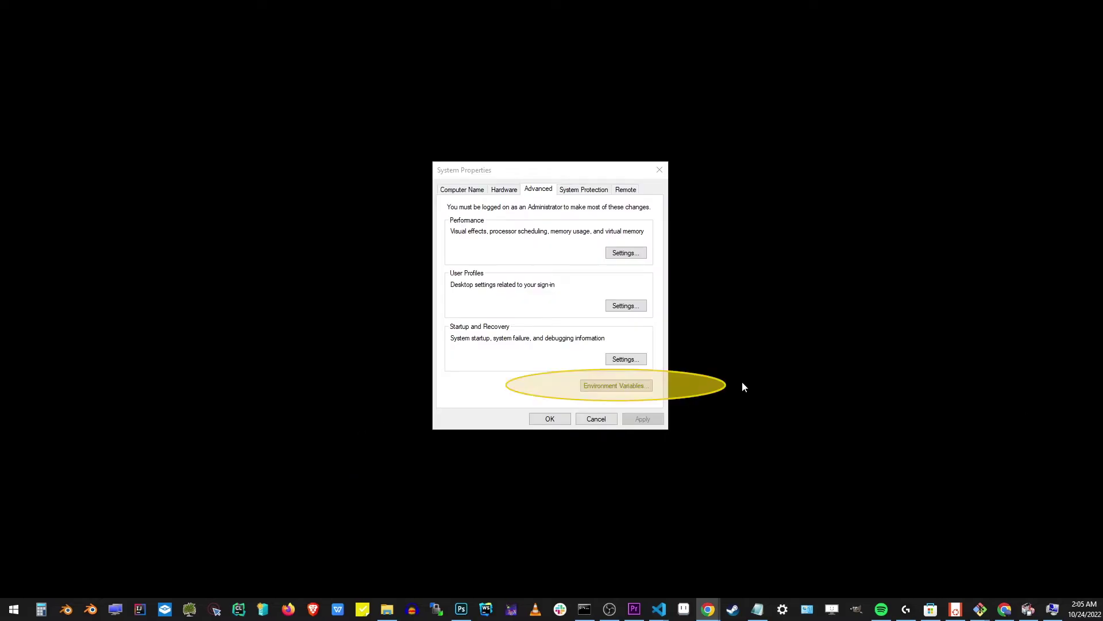
- Open the Environment Variables window and select Path under System variables
click(622, 386)
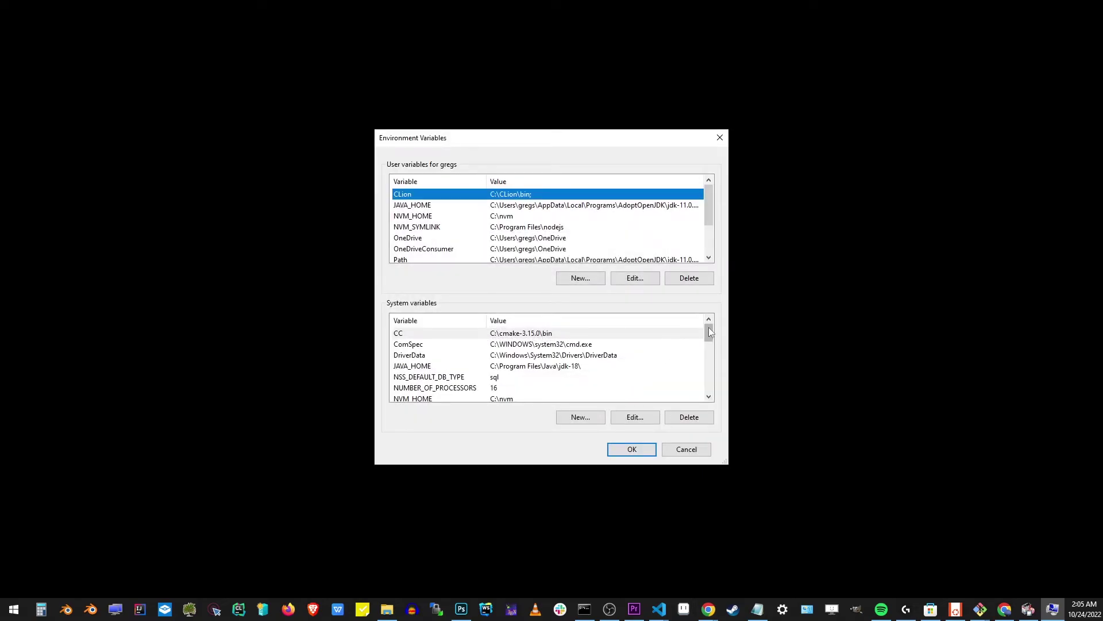
drag(709, 330, 709, 359)
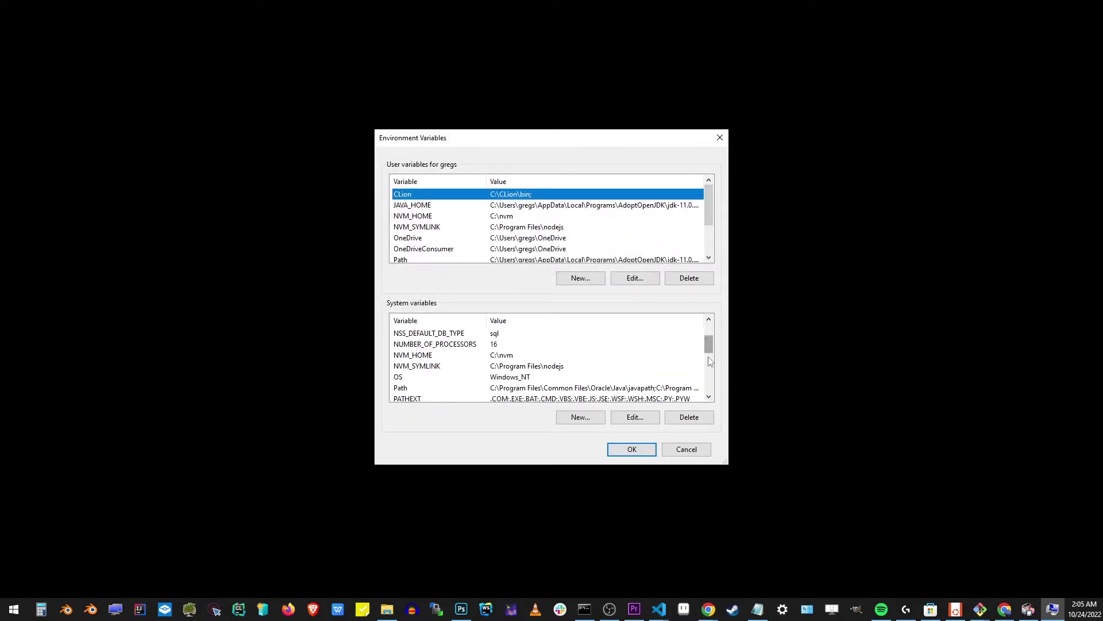
scroll(594, 360, up, 1)
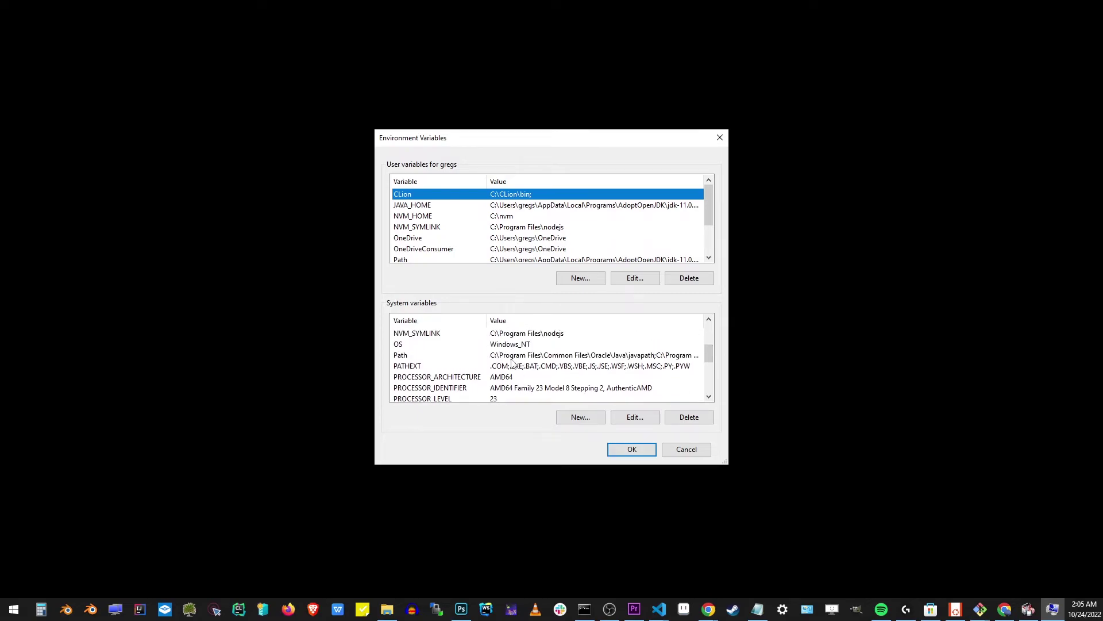
click(450, 359)
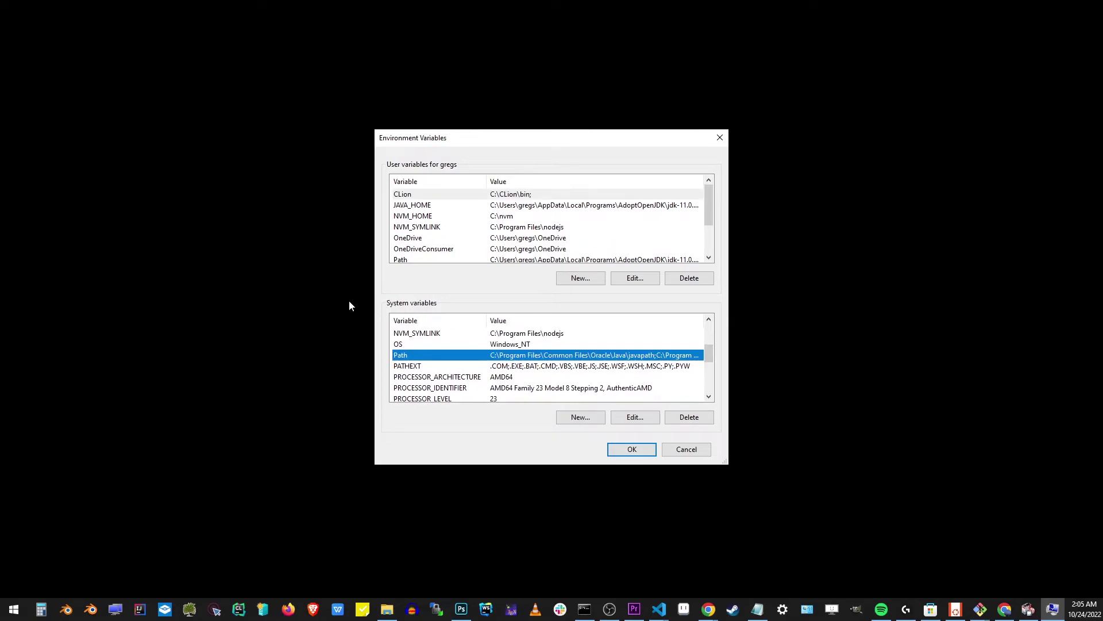
- Paste C:\MinGW\bin as a new system Path entry and confirm both dialogs
click(636, 417)
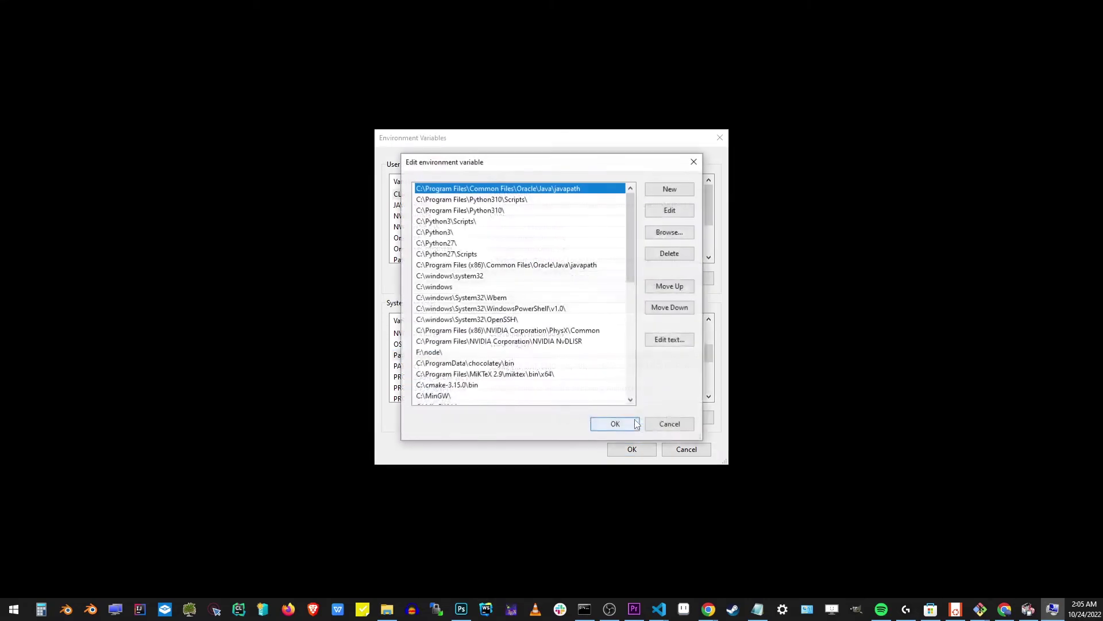
click(667, 192)
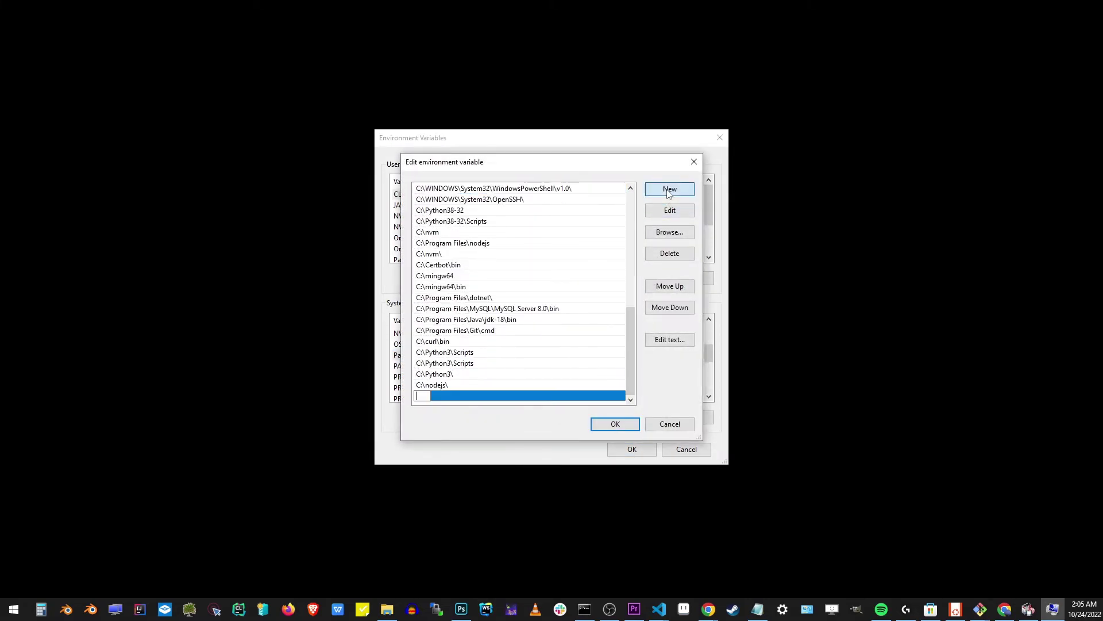
right_click(429, 396)
click(325, 444)
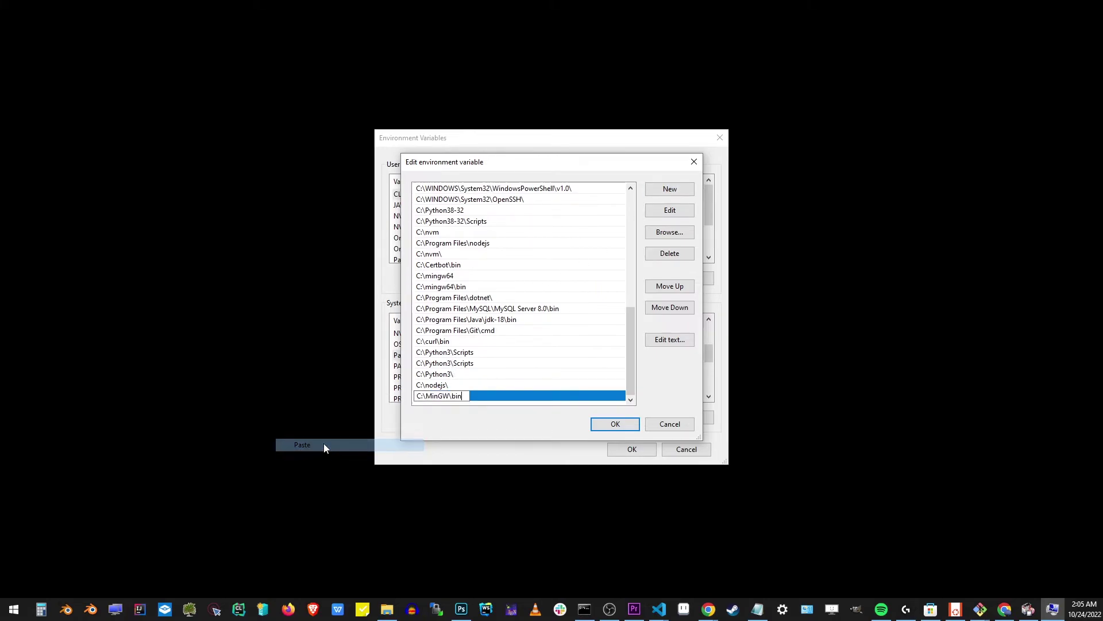
key(ctrl+a)
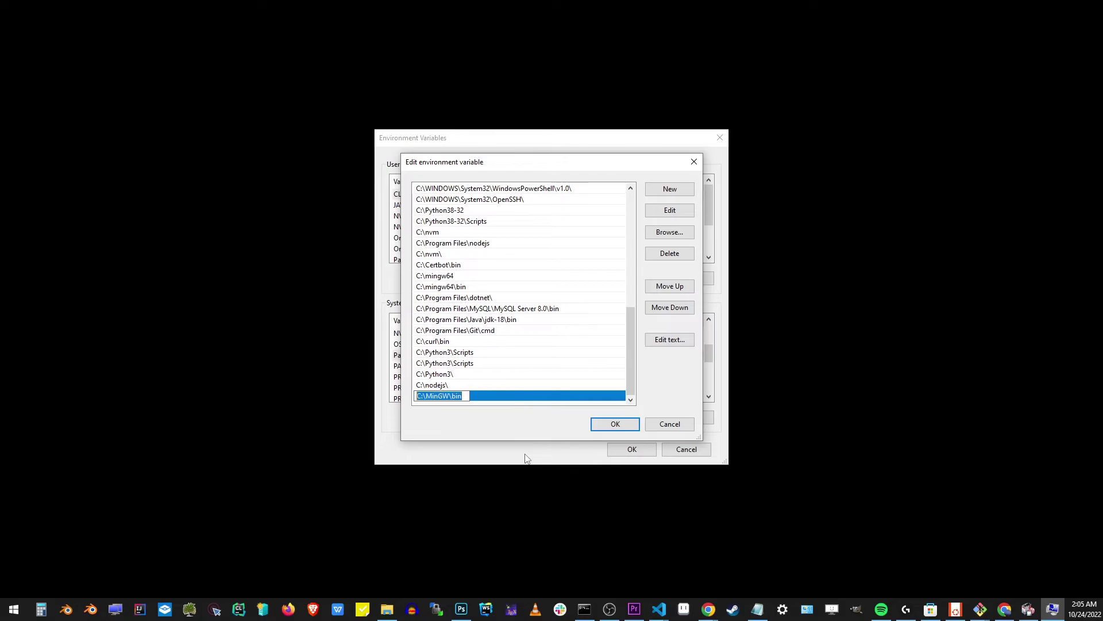
key(End)
click(615, 423)
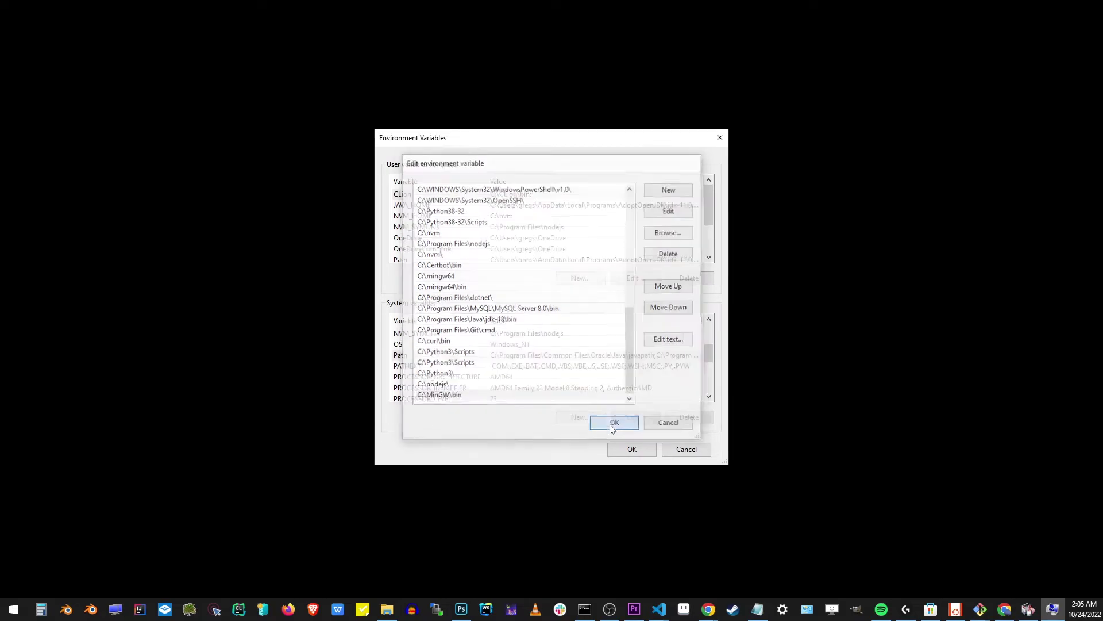
click(629, 451)
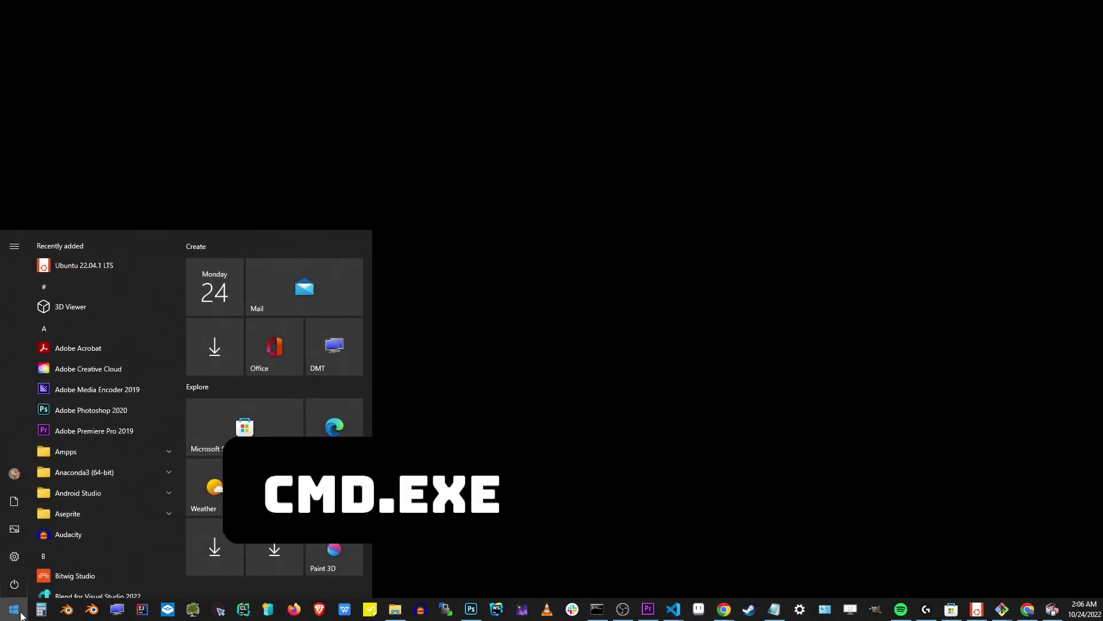
text(cmd)
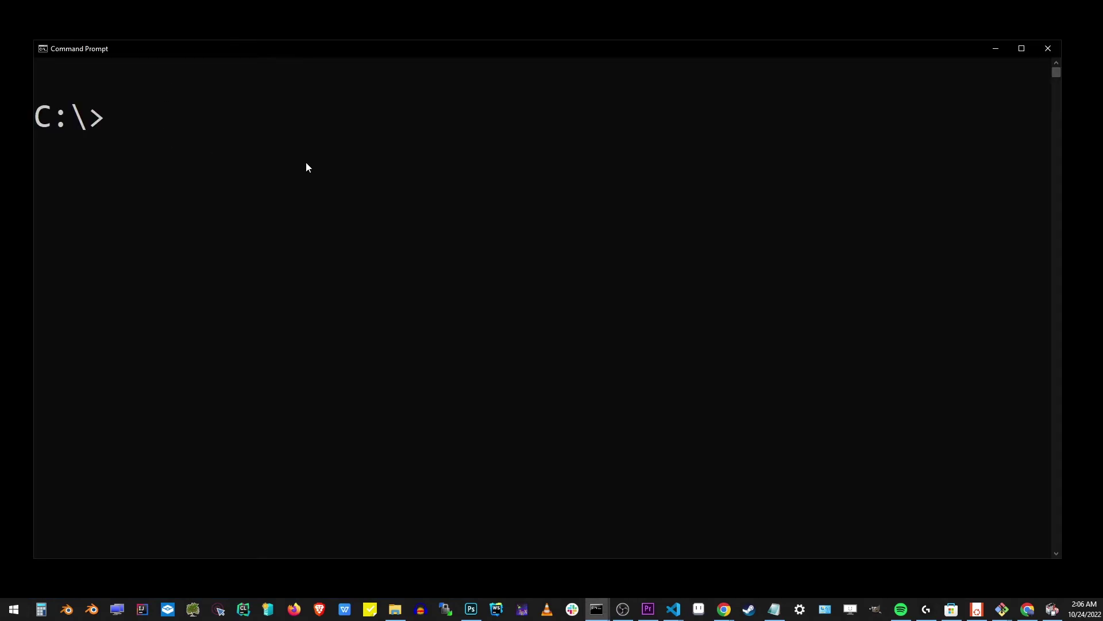
text(g+)
text(+ --ver)
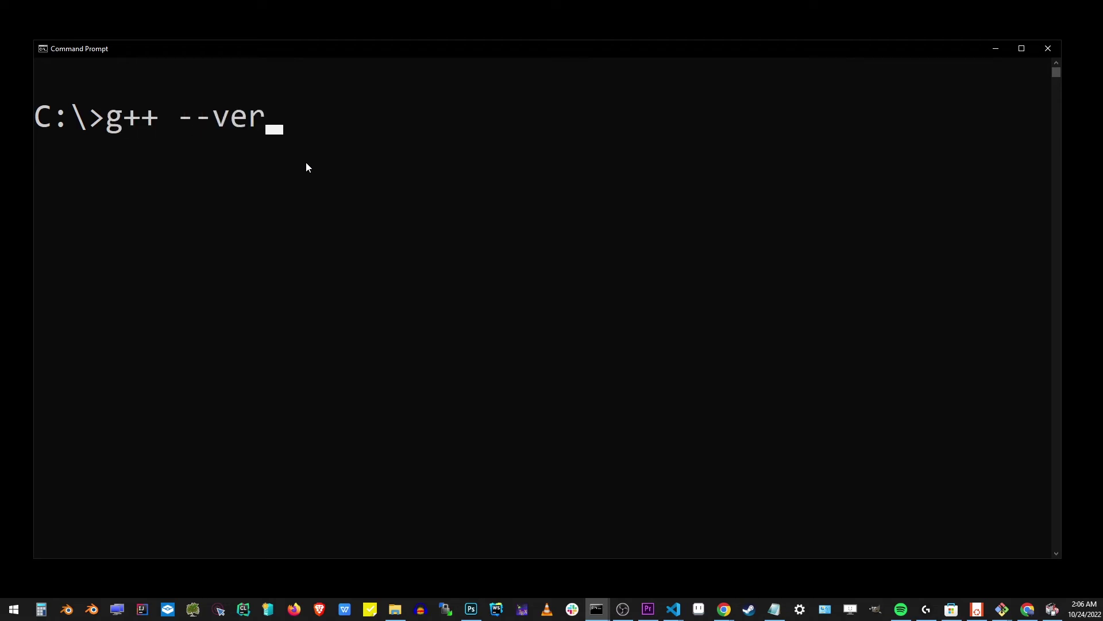
text(sion)
- Run g++ --version and highlight the reported MinGW.org GCC 6.3.0 version line
key(Return)
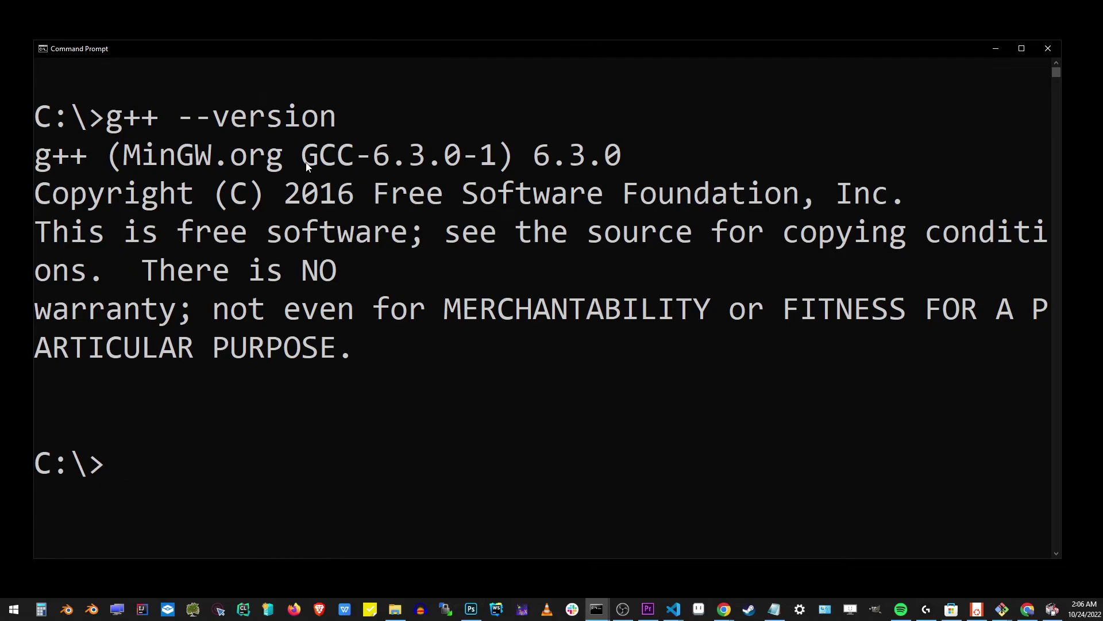
drag(52, 164, 479, 164)
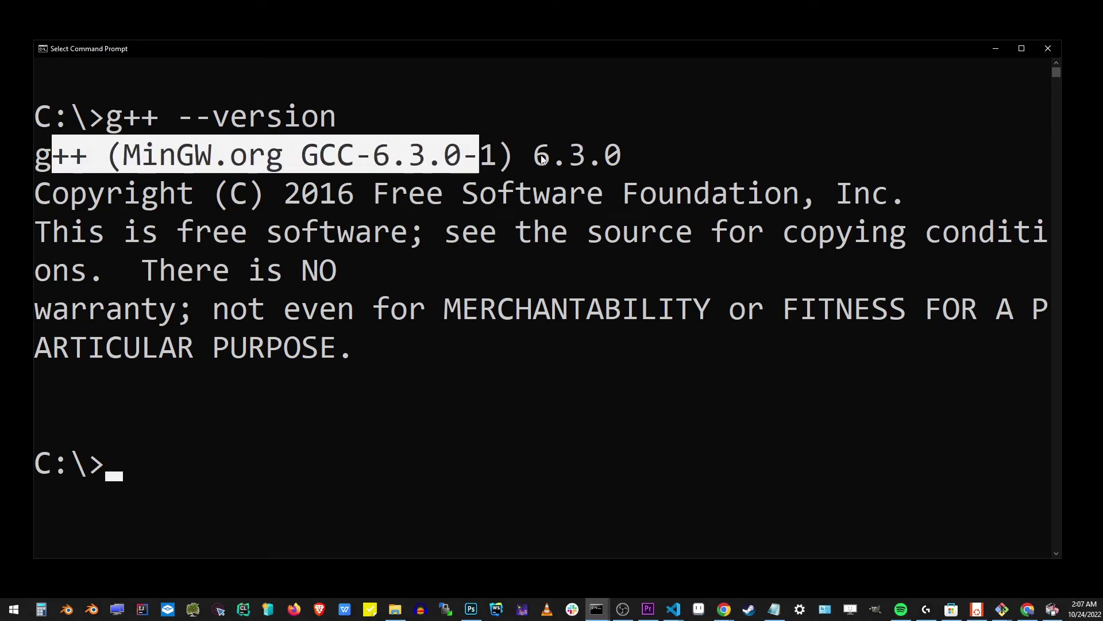